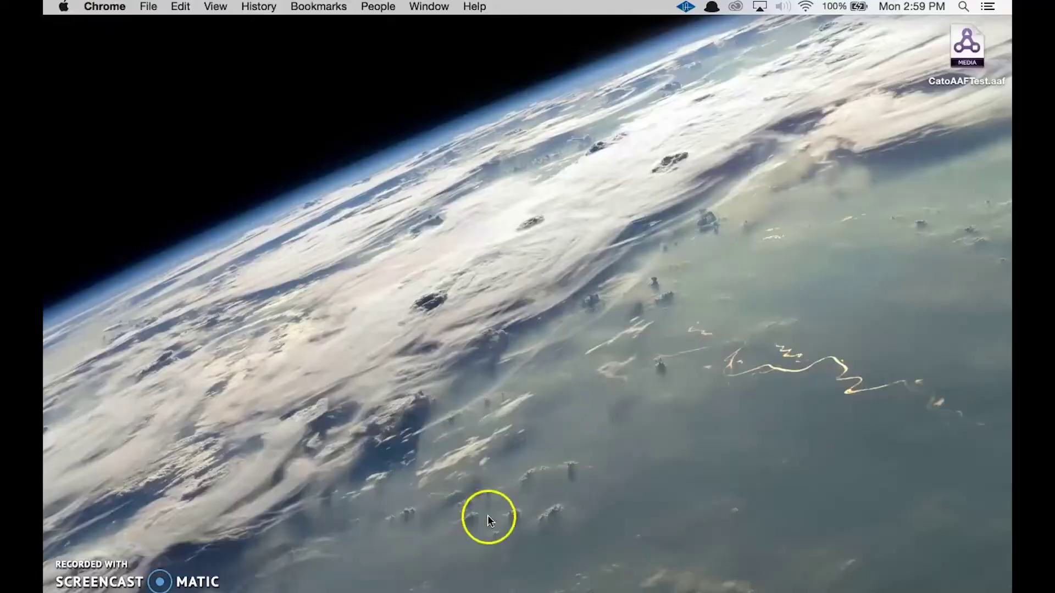
- Launch Pro Tools and choose Open Session in the Quick Start dialog
left_click(301, 587)
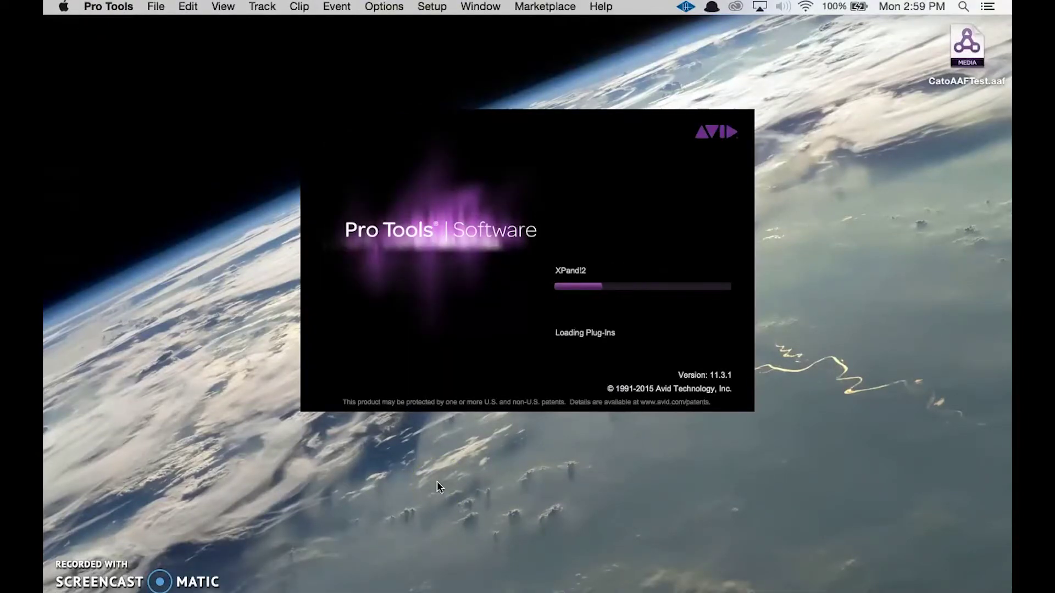
left_click(271, 160)
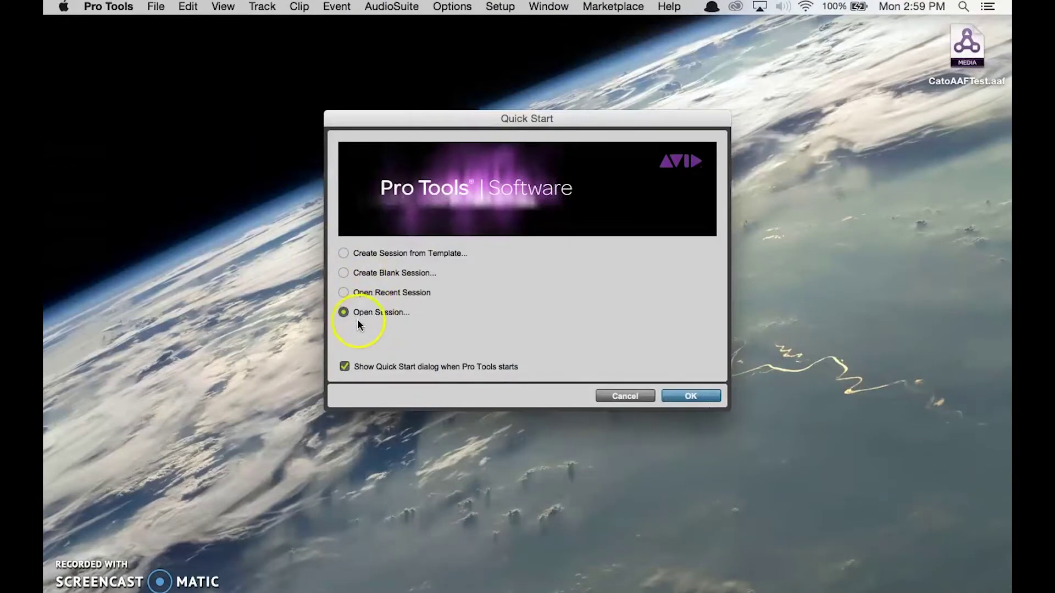
left_click(395, 317)
left_click(151, 8)
left_click(177, 39)
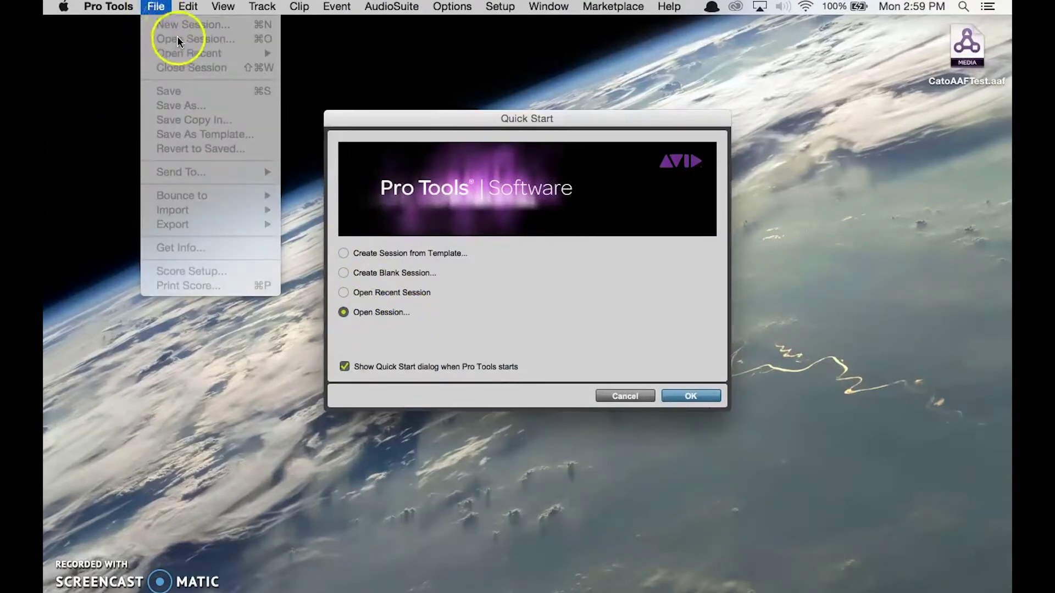
left_click(514, 365)
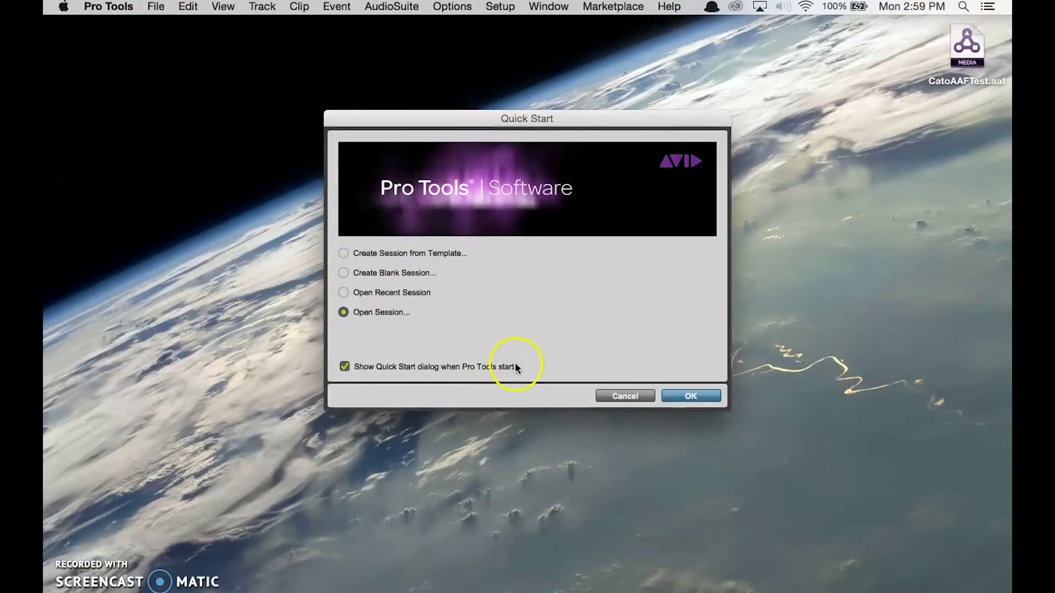
- Open CatoAAFTest.aaf from the Desktop as a new session
left_click(679, 395)
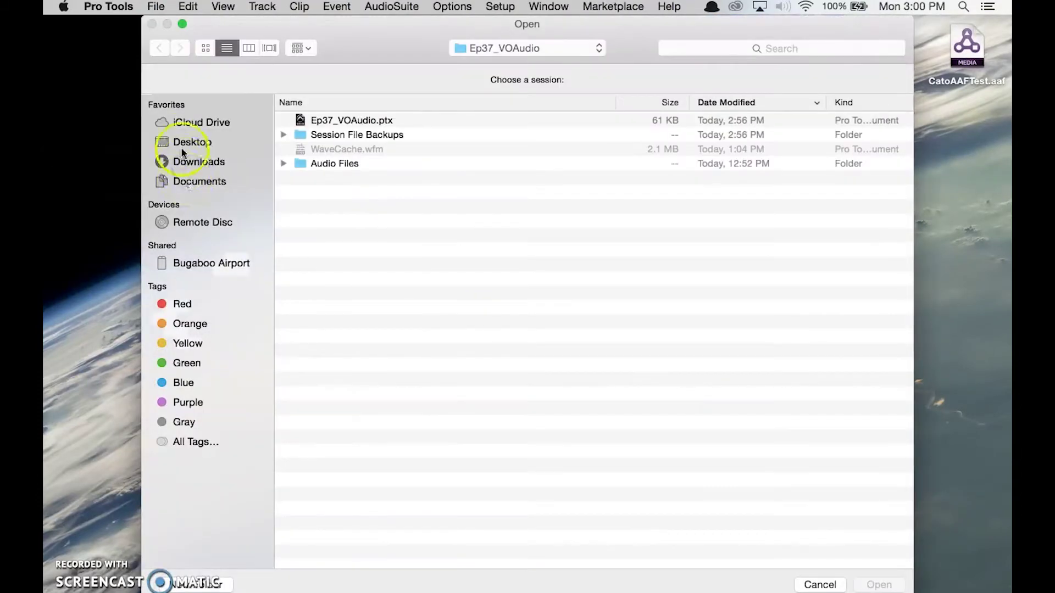
left_click(182, 142)
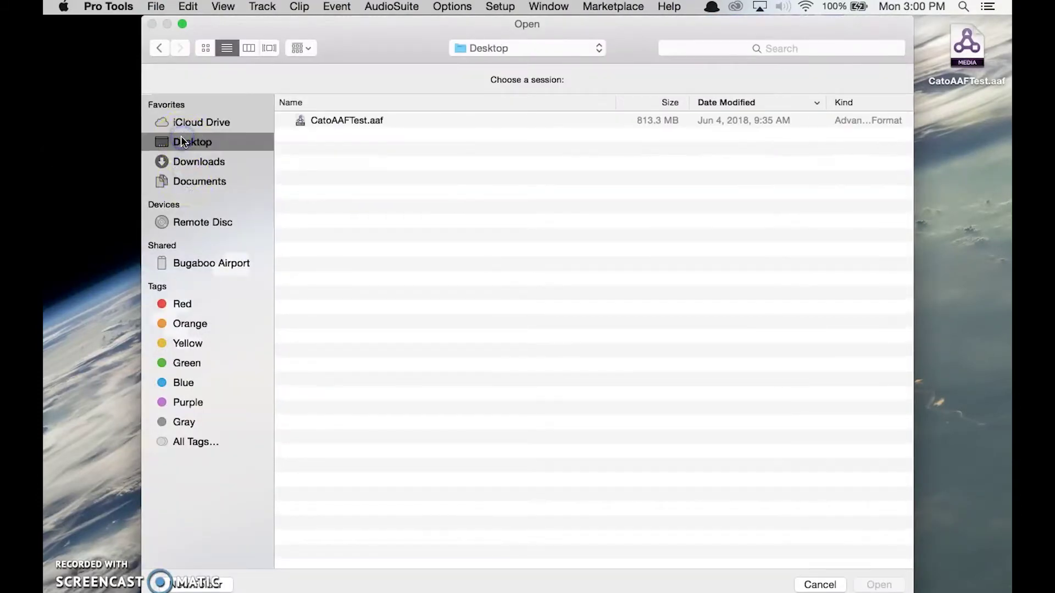
left_click(346, 118)
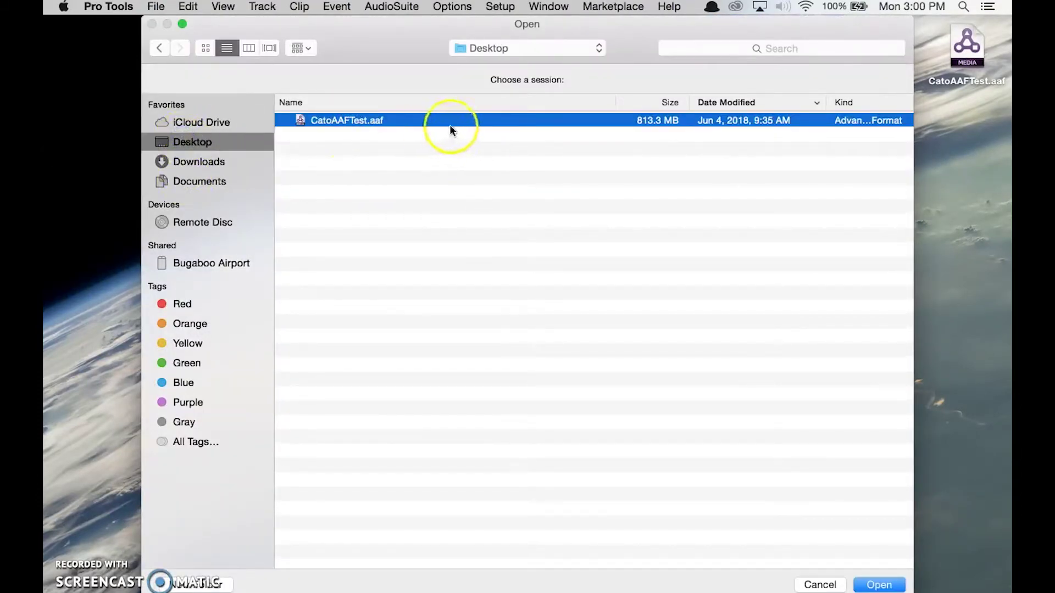
left_click(881, 586)
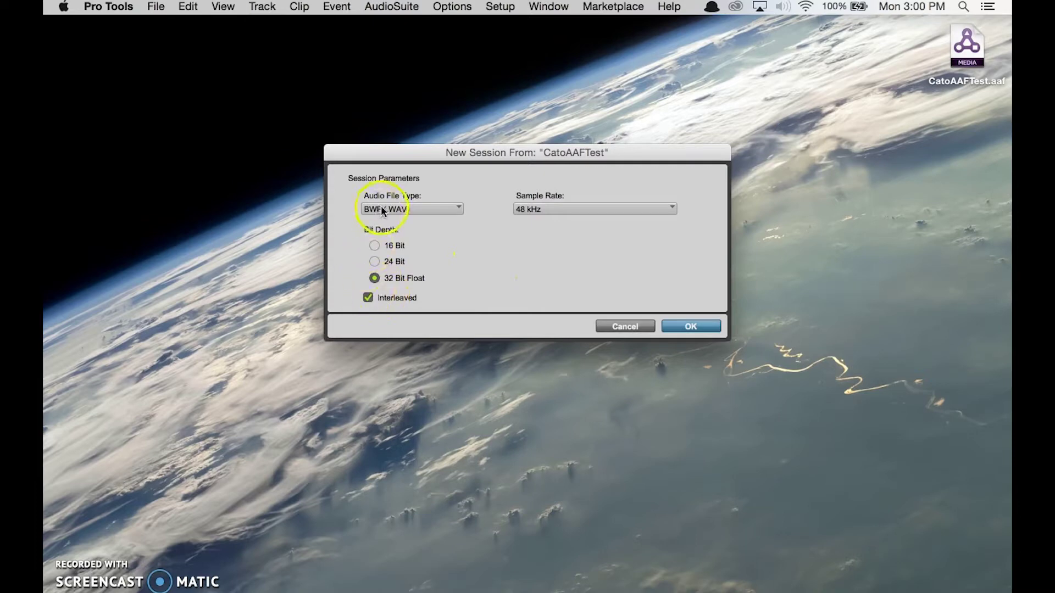
left_click(413, 212)
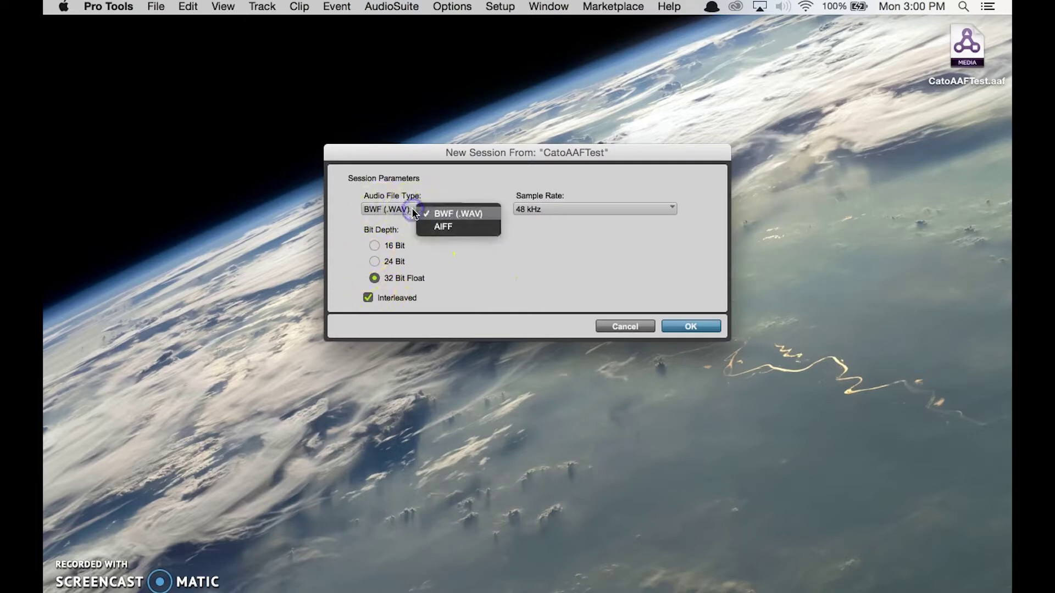
left_click(545, 215)
left_click(544, 214)
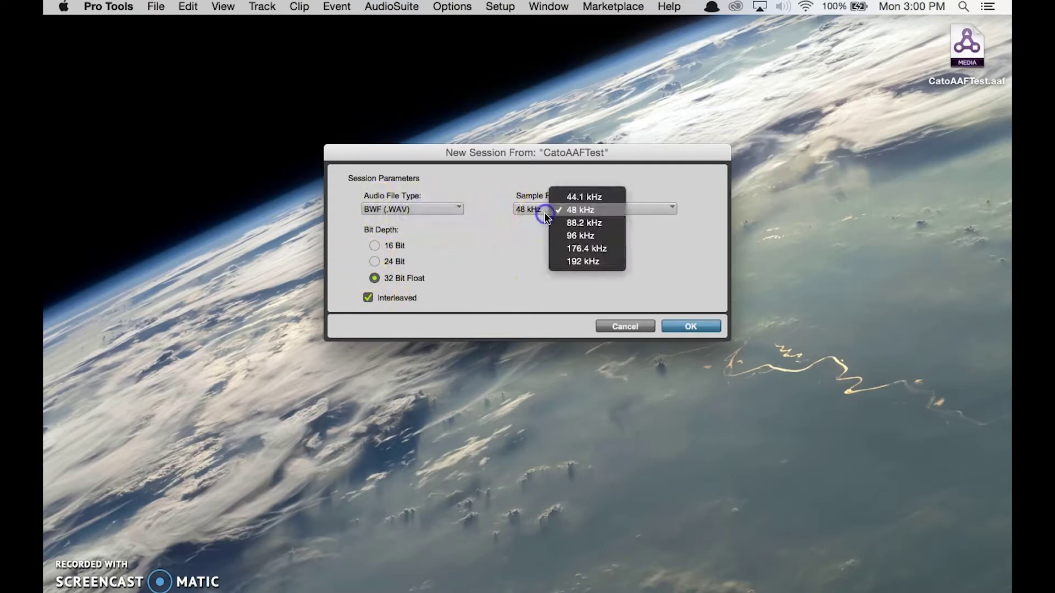
left_click(495, 239)
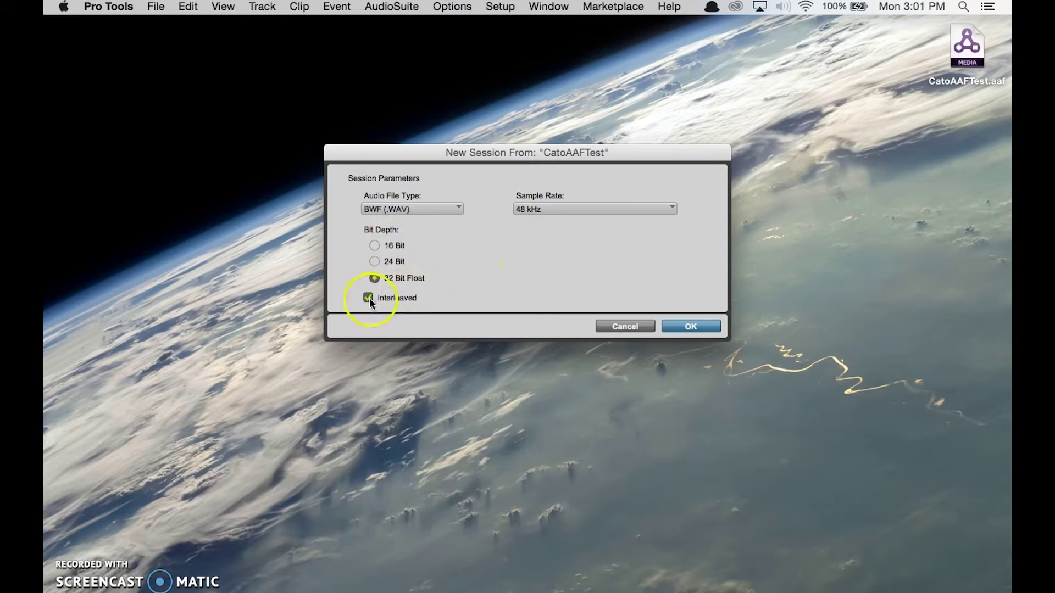
left_click(384, 304)
- Save the session on the Desktop as CatoAAFTest_Session and cancel the automatic Import Session Data
left_click(679, 330)
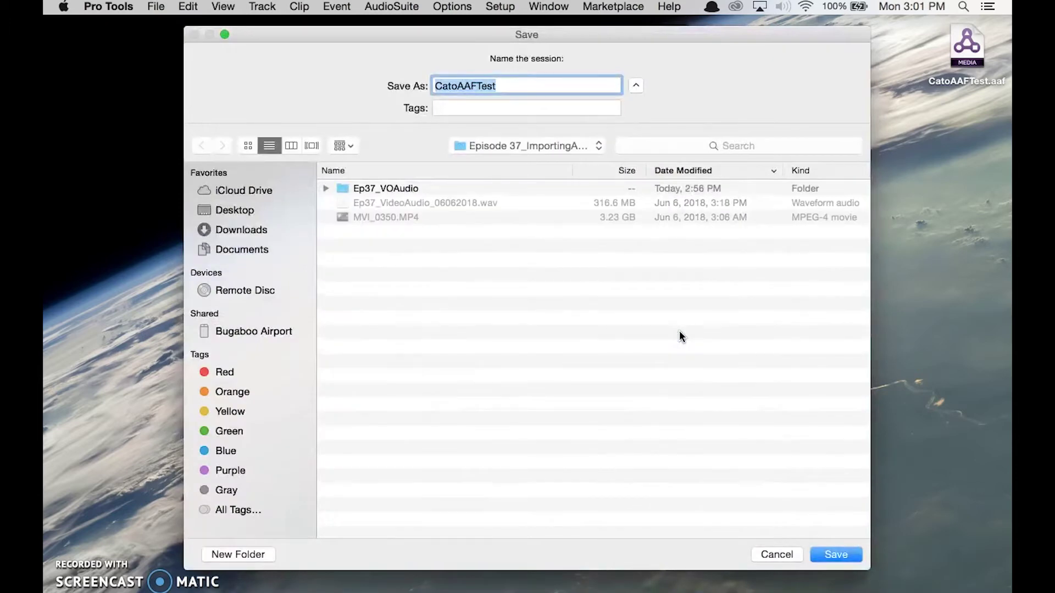
left_click(243, 215)
left_click(501, 87)
type("Session")
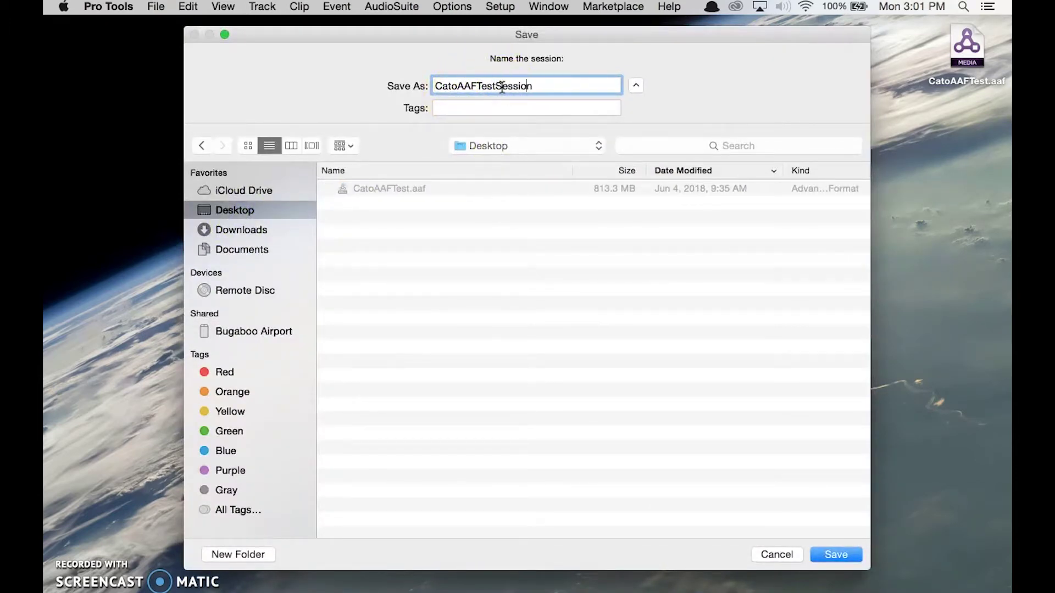
type("_")
left_click(827, 555)
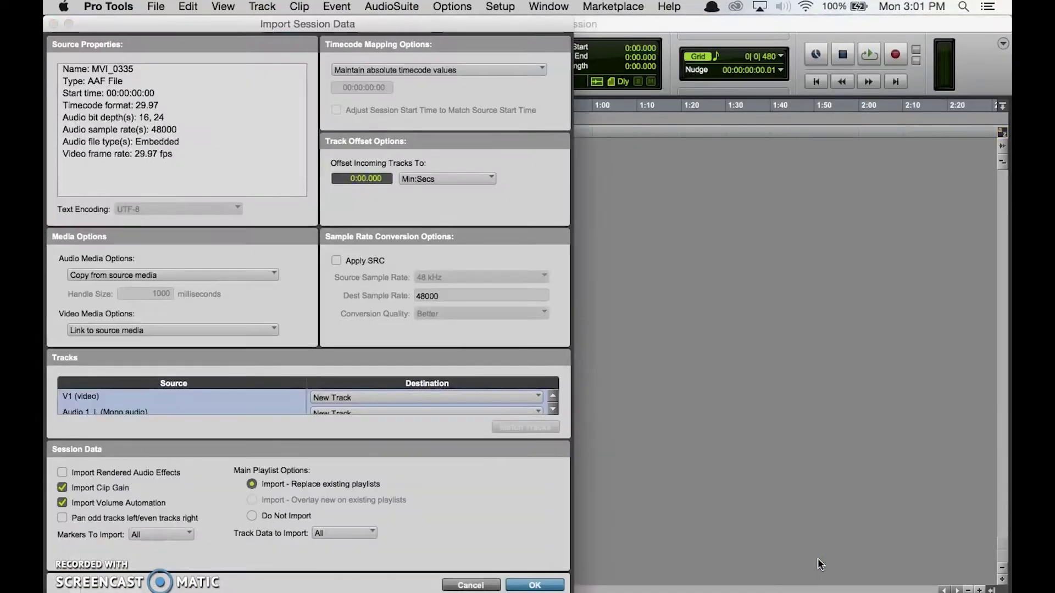
left_click_drag(360, 25, 575, 25)
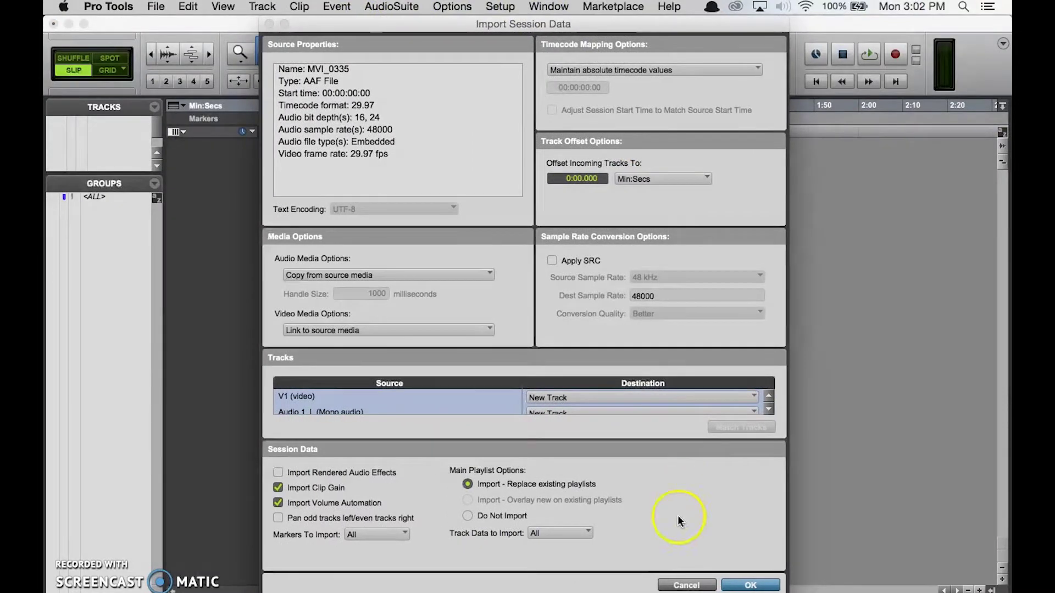
left_click(684, 585)
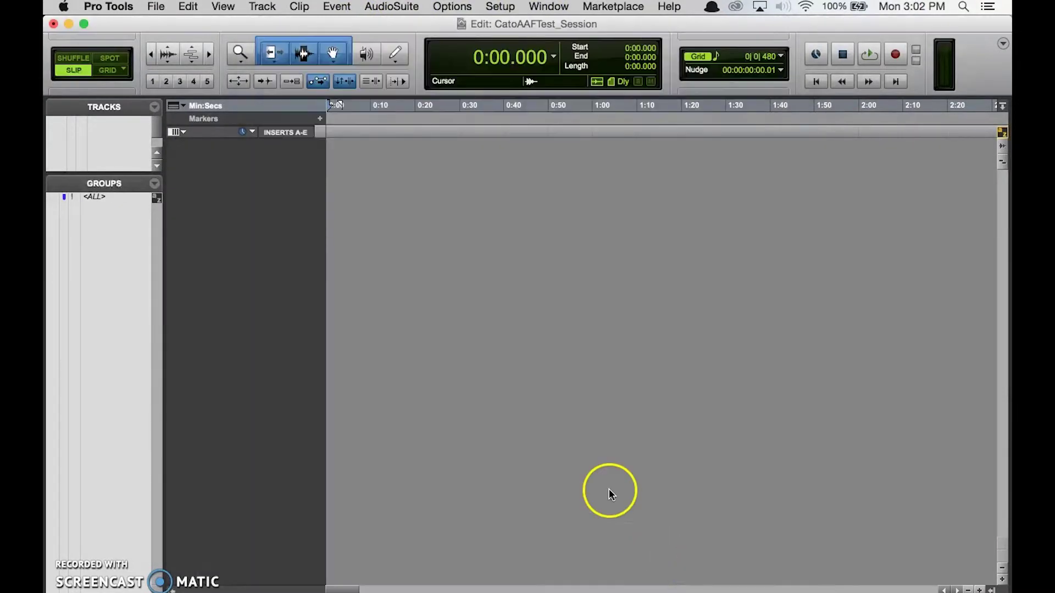
- Choose CatoAAFTest.aaf on the Desktop through File > Import > Session Data
left_click(474, 339)
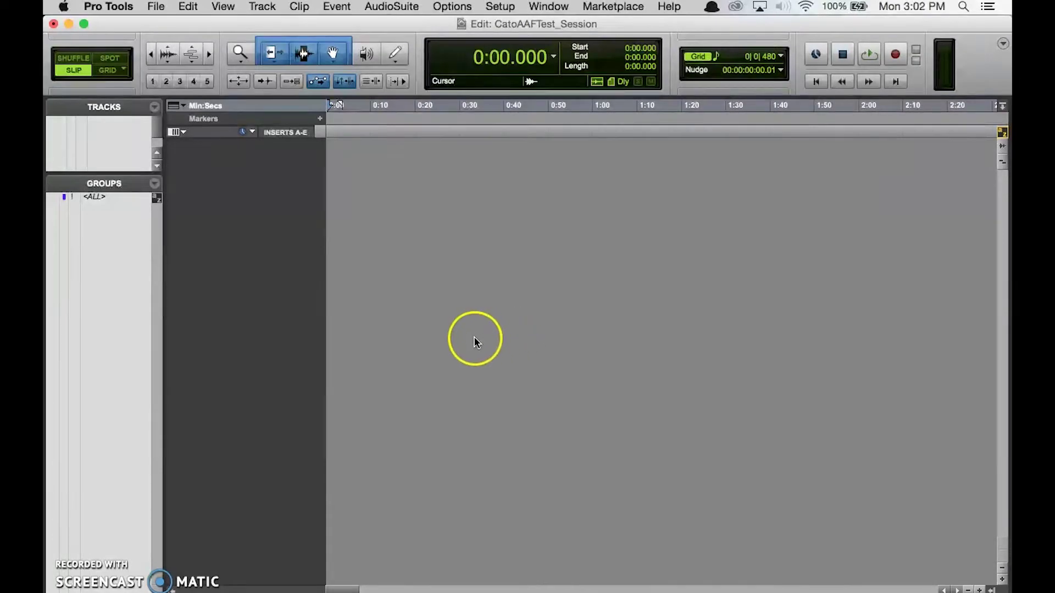
left_click(154, 6)
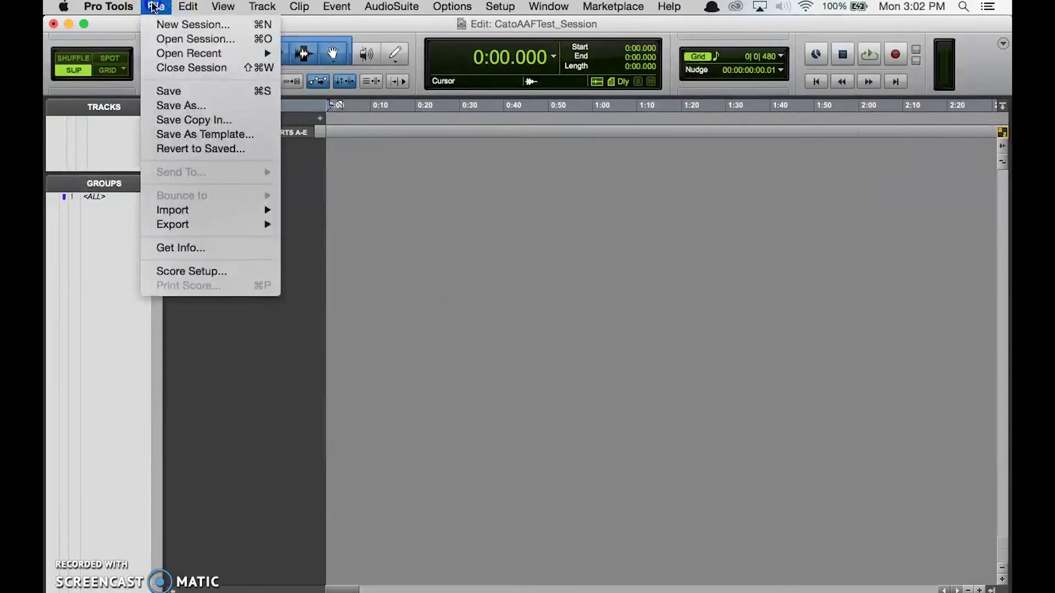
left_click(219, 211)
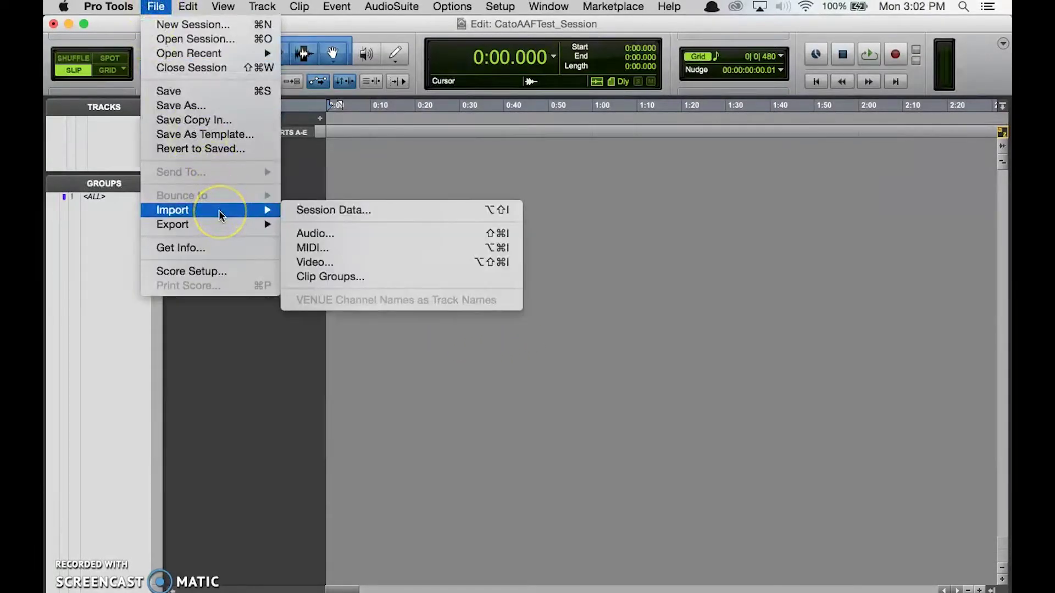
left_click_drag(219, 214, 394, 213)
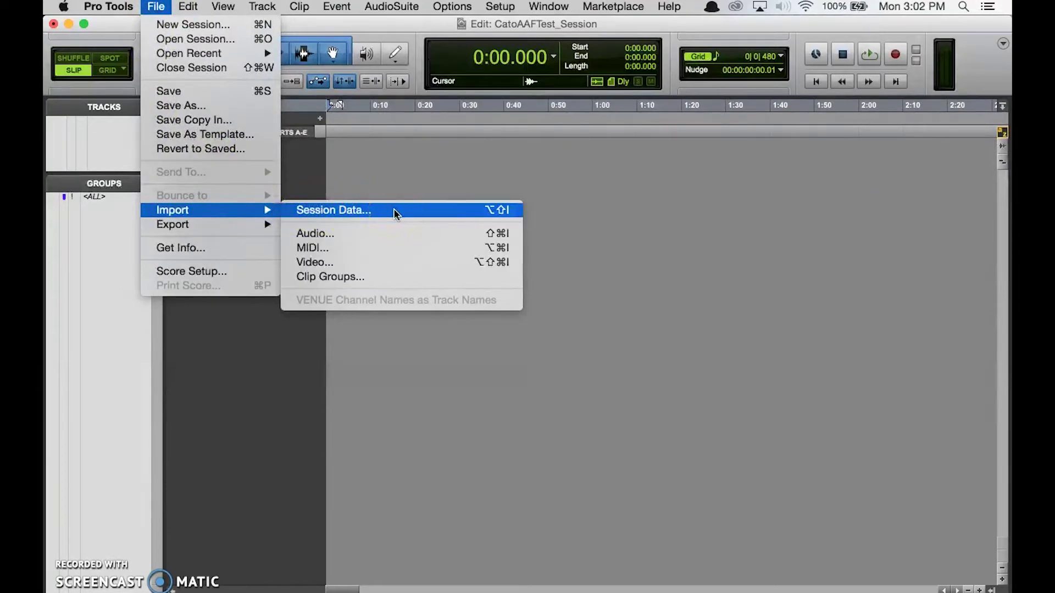
left_click(395, 213)
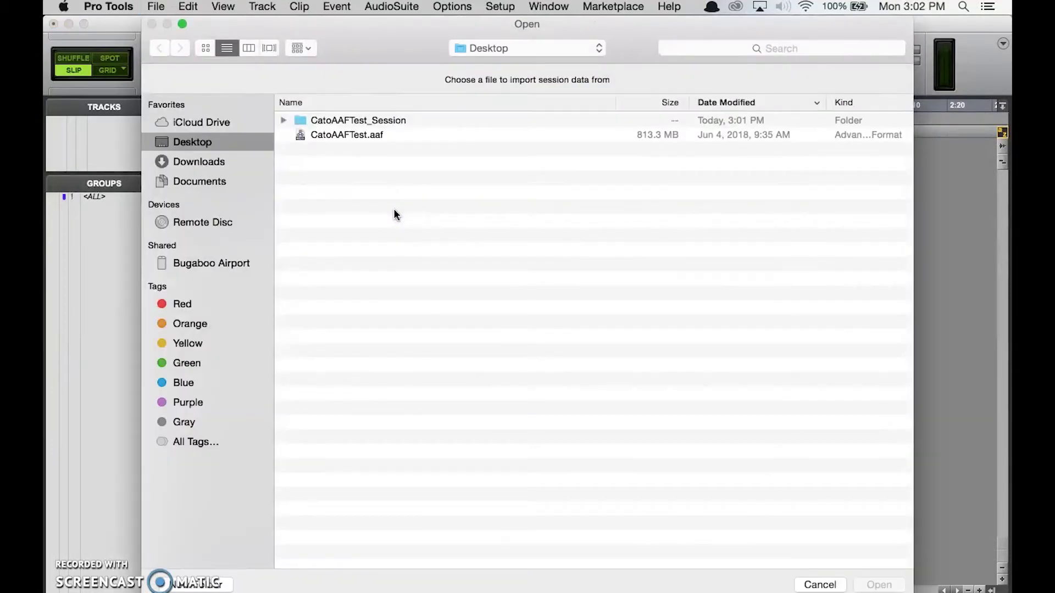
left_click(355, 135)
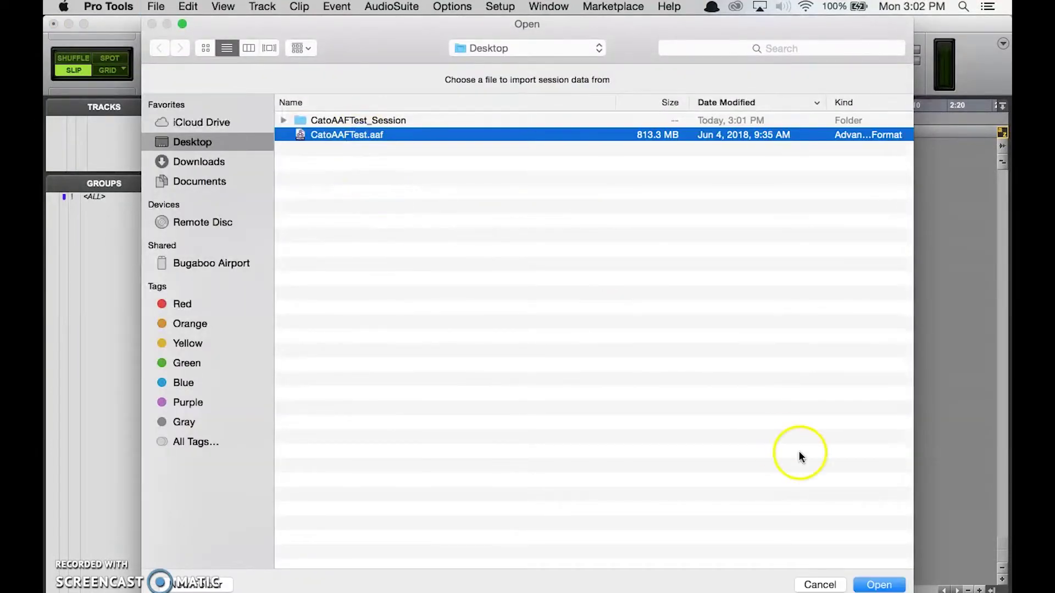
left_click(819, 585)
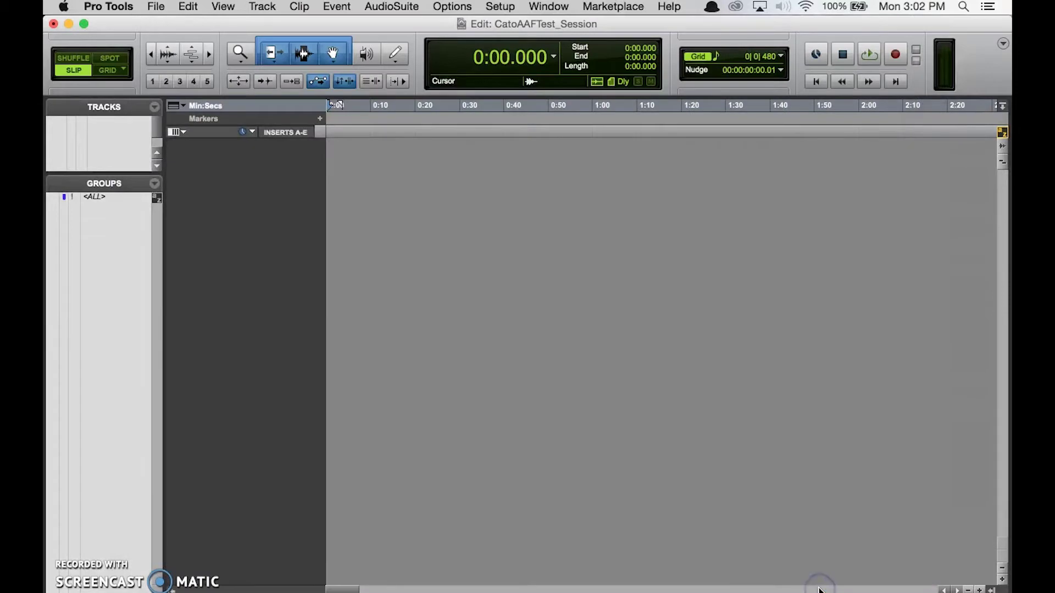
key("shift+alt+i")
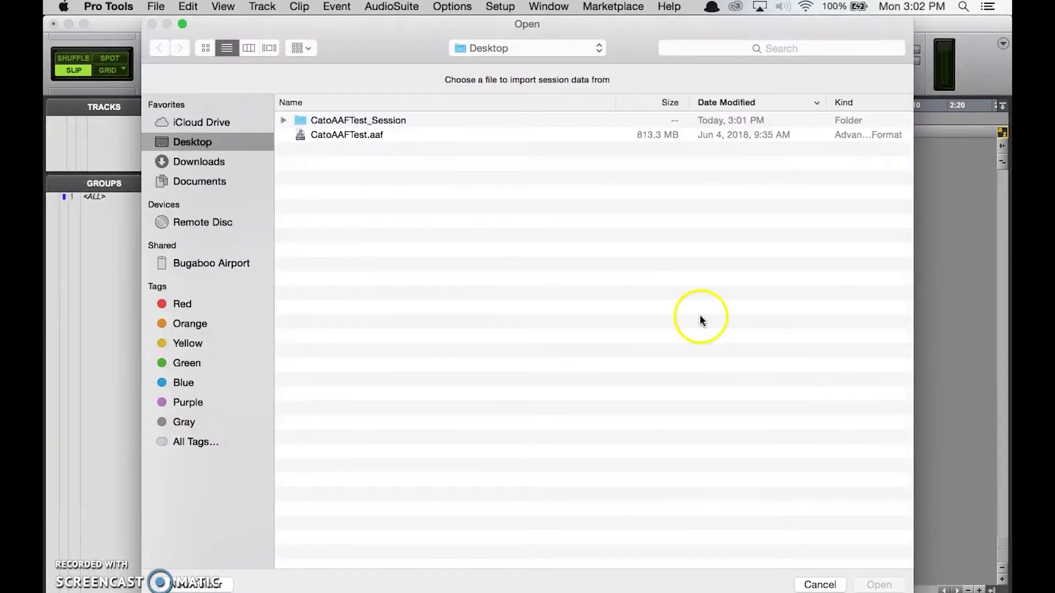
left_click(399, 137)
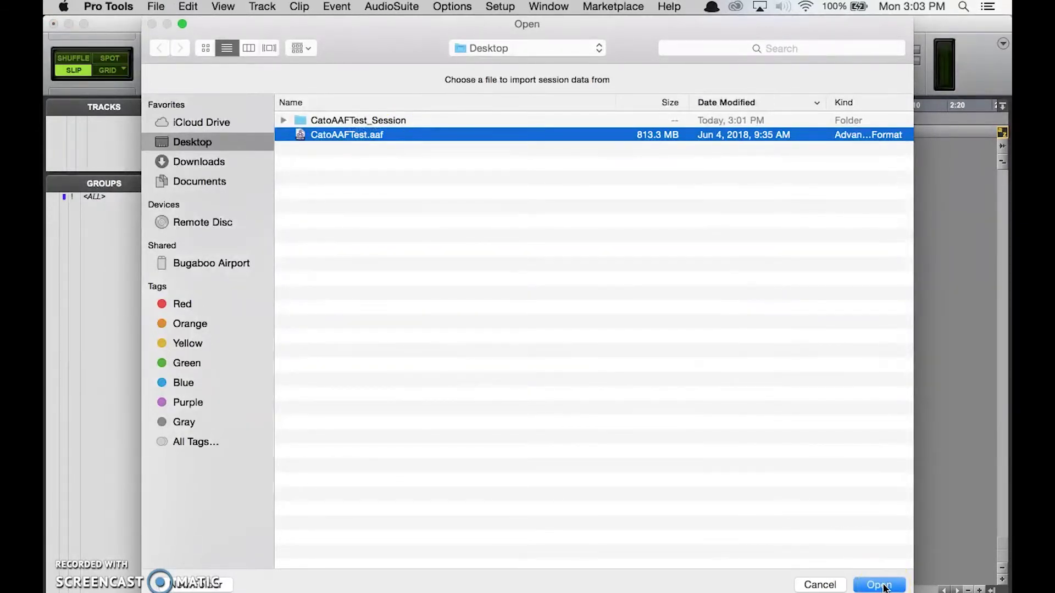
left_click(866, 587)
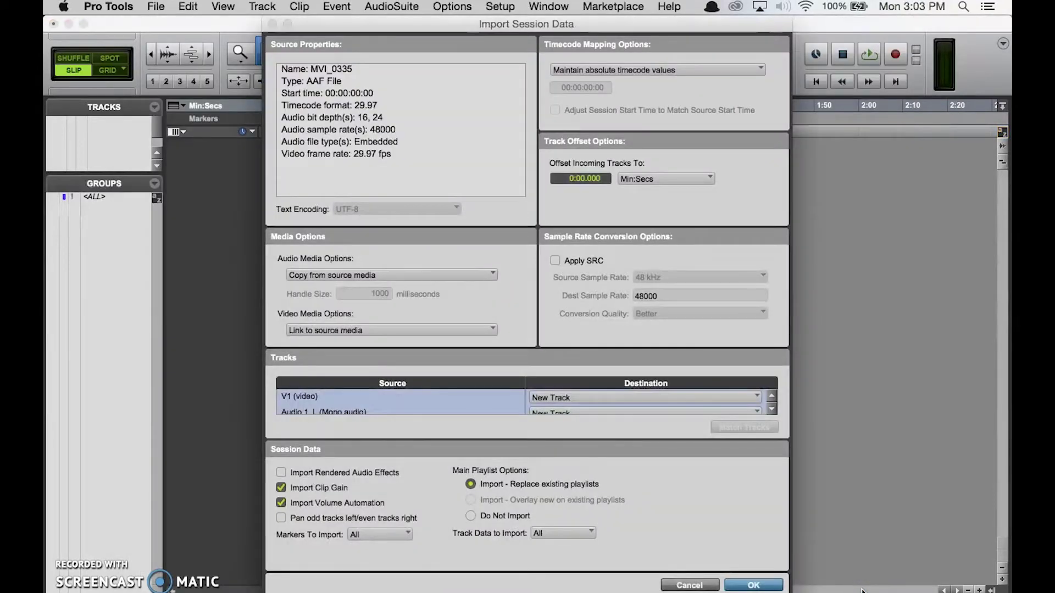
- Try sample rate conversion on import, then leave it turned off
left_click(806, 494)
left_click(589, 259)
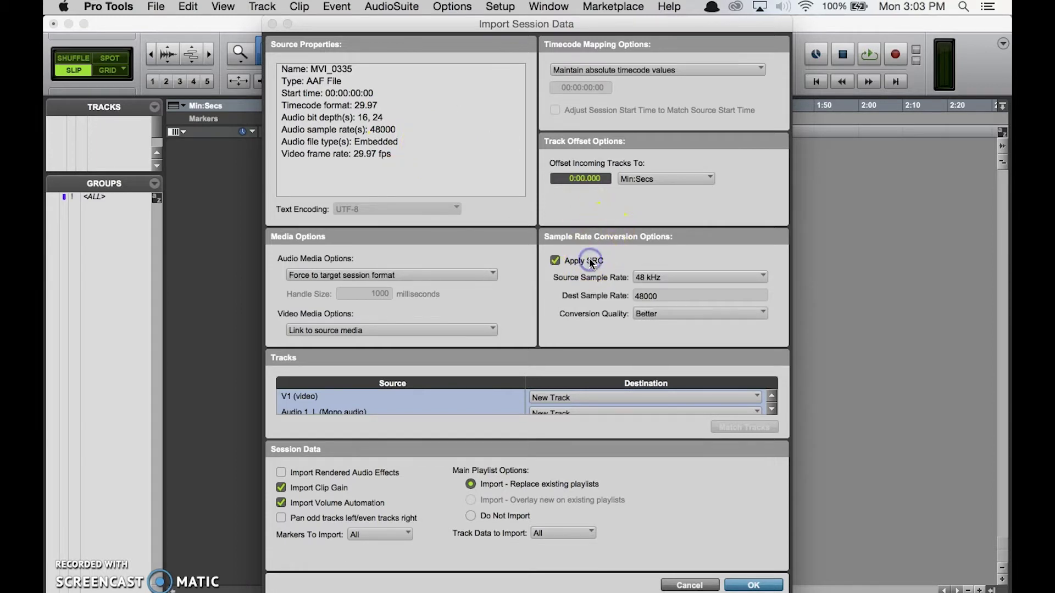
left_click(683, 277)
left_click(664, 254)
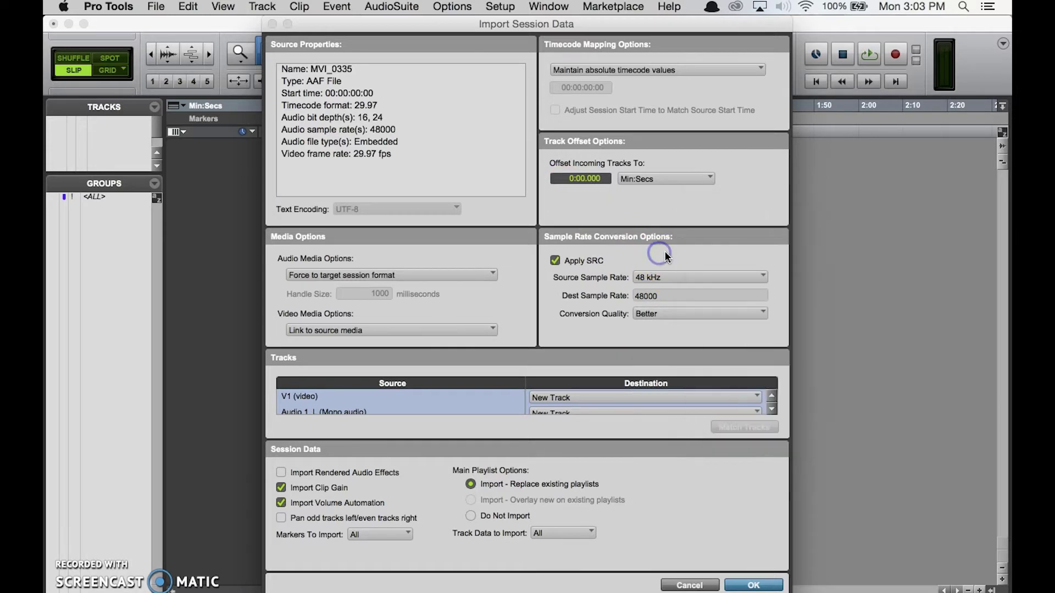
left_click(554, 261)
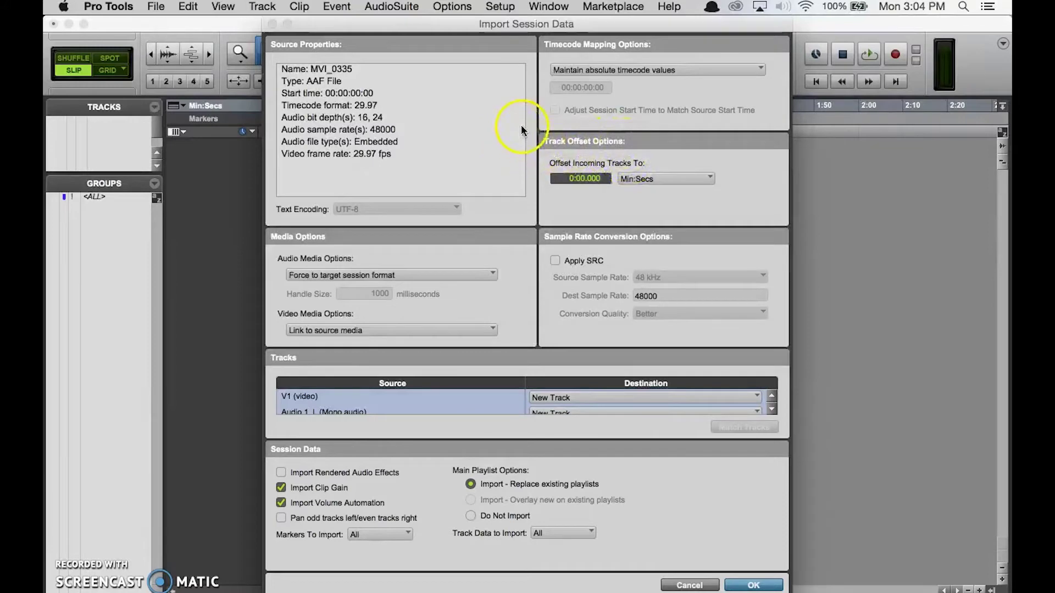
- Keep Maintain absolute timecode values and edit the Min:Secs incoming track offset, leaving 0:00.000
left_click(723, 69)
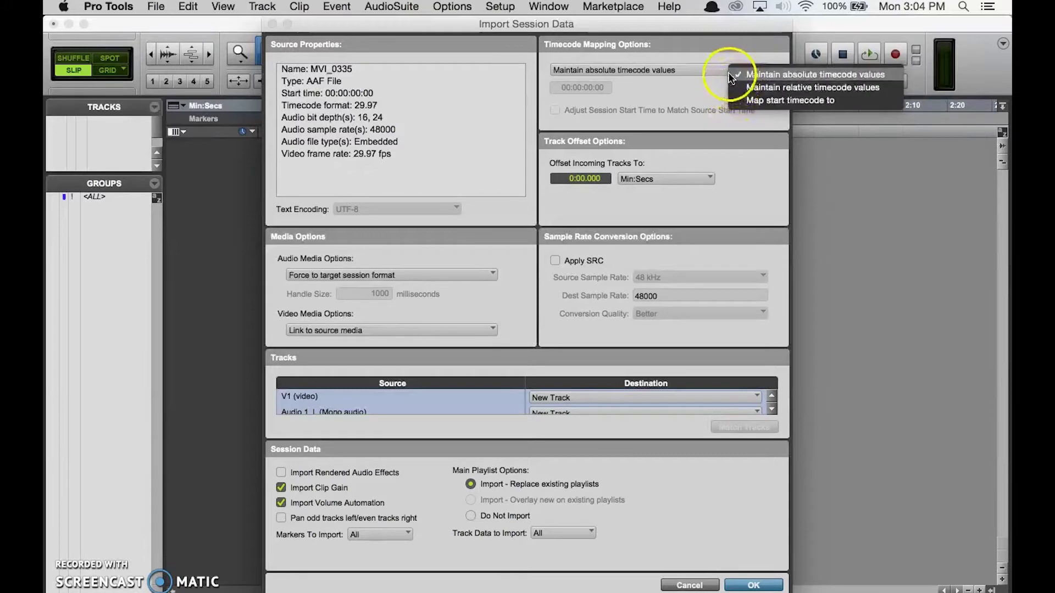
left_click(712, 86)
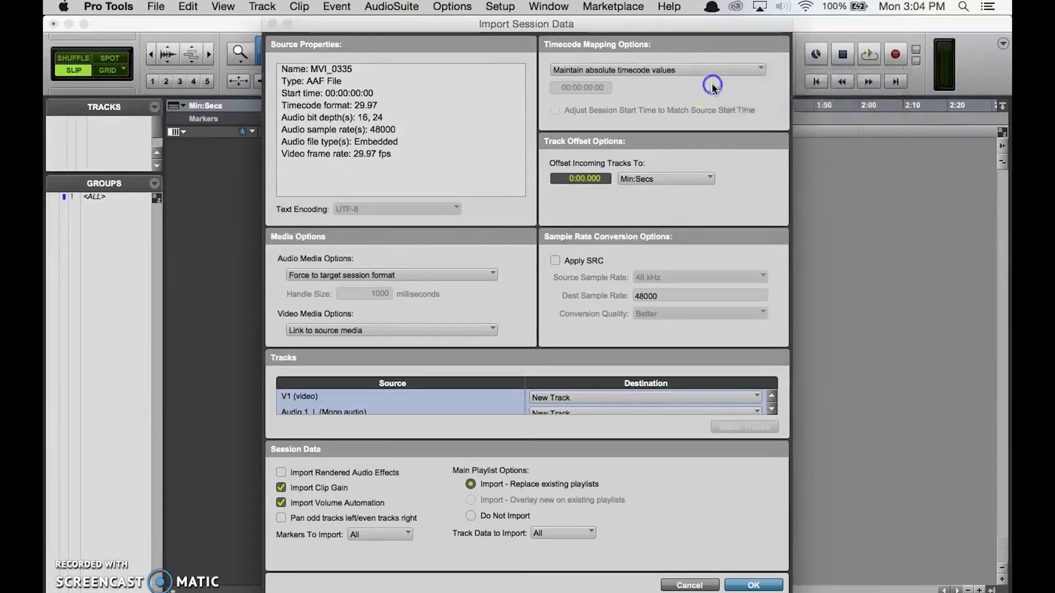
left_click(680, 180)
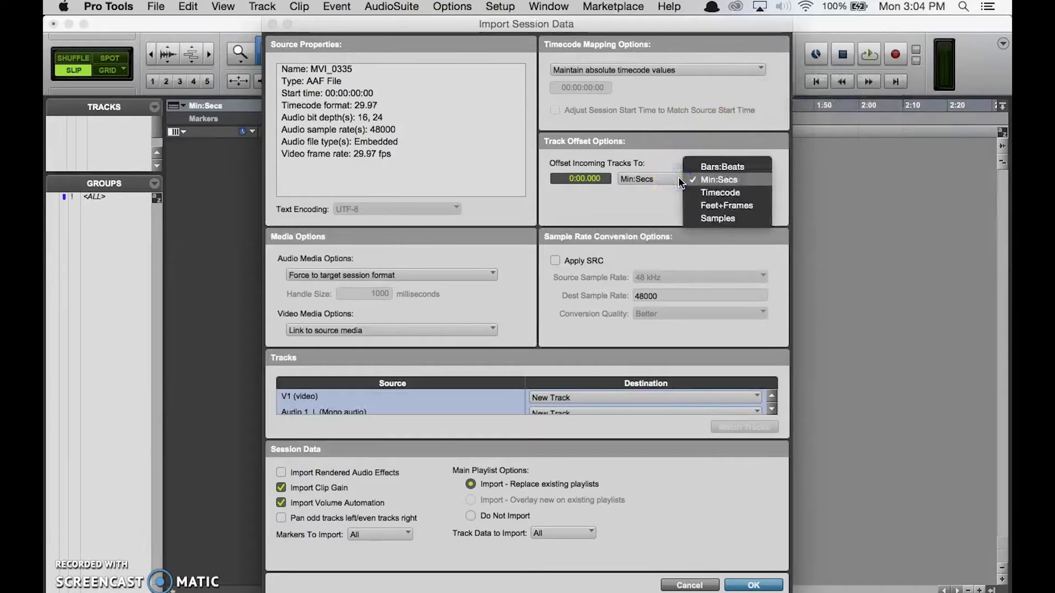
left_click(592, 184)
left_click(586, 183)
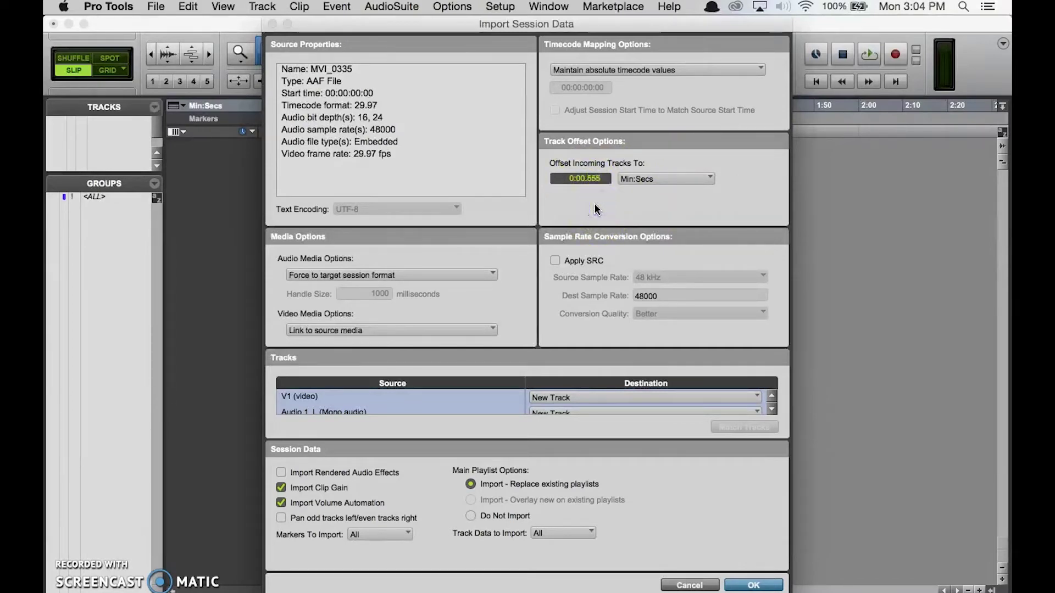
left_click(575, 177)
type("000")
left_click(414, 259)
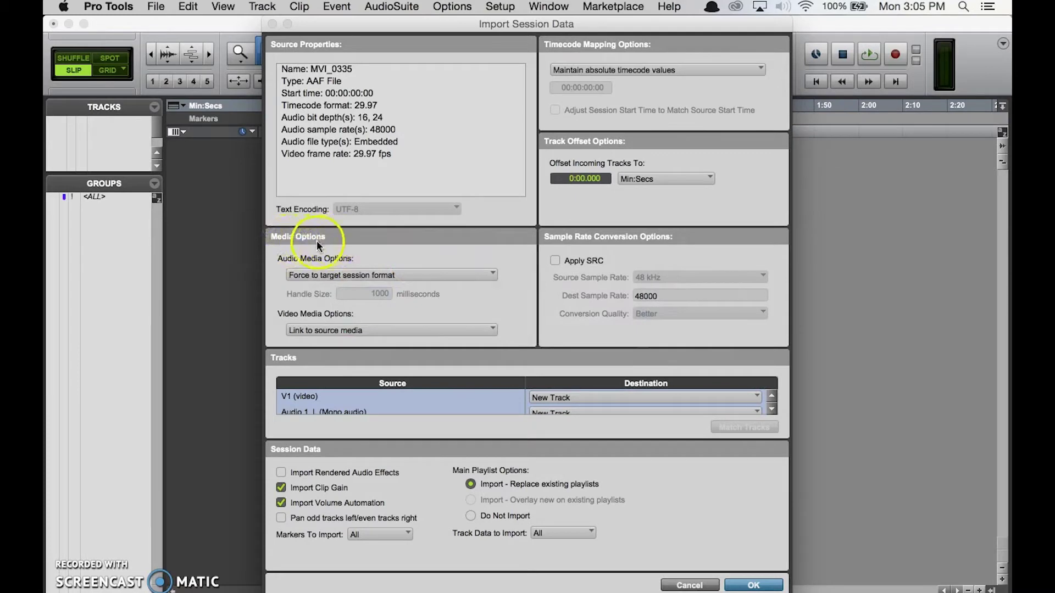
- Try Copy and Consolidate from source media, and set the handle size to 5555 milliseconds
left_click(438, 272)
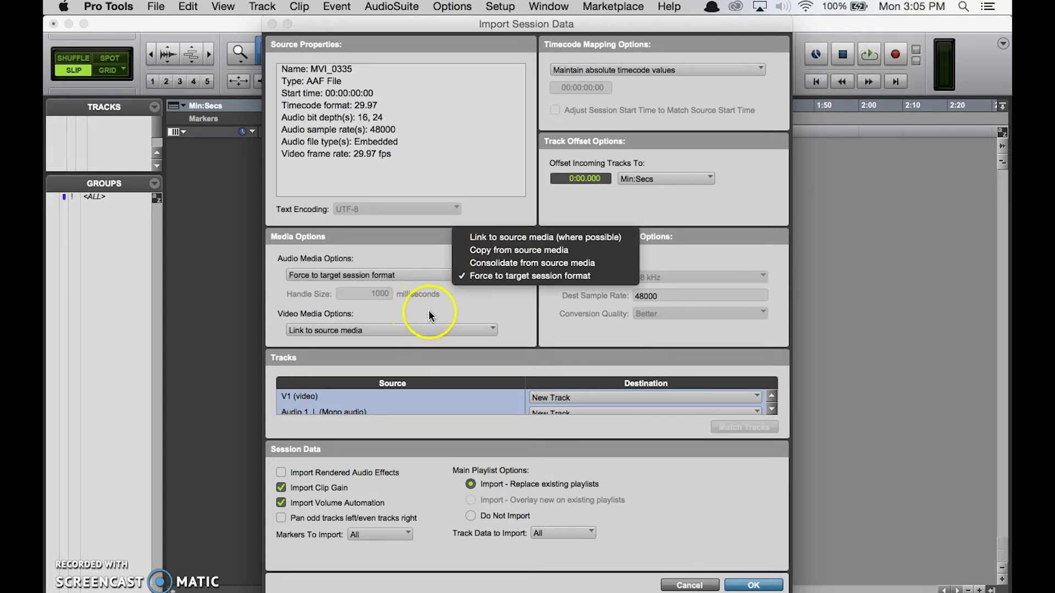
left_click(499, 251)
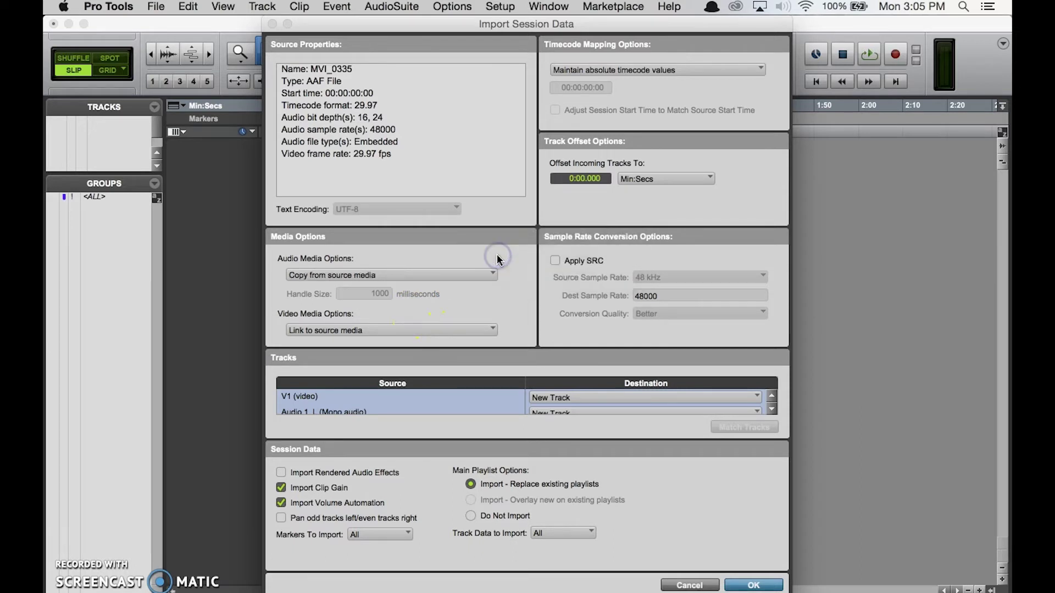
left_click(440, 280)
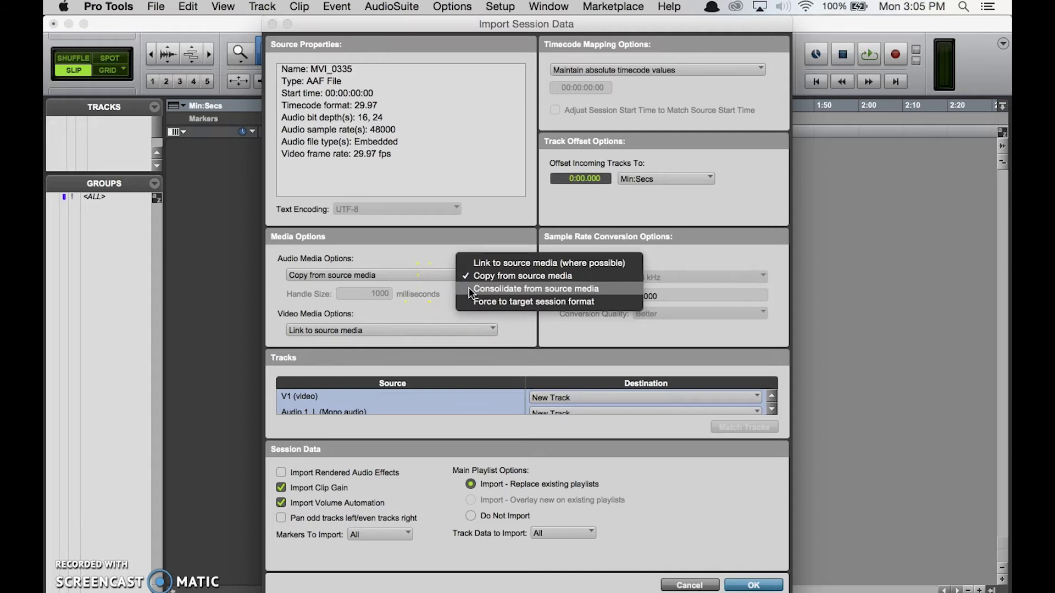
left_click(469, 289)
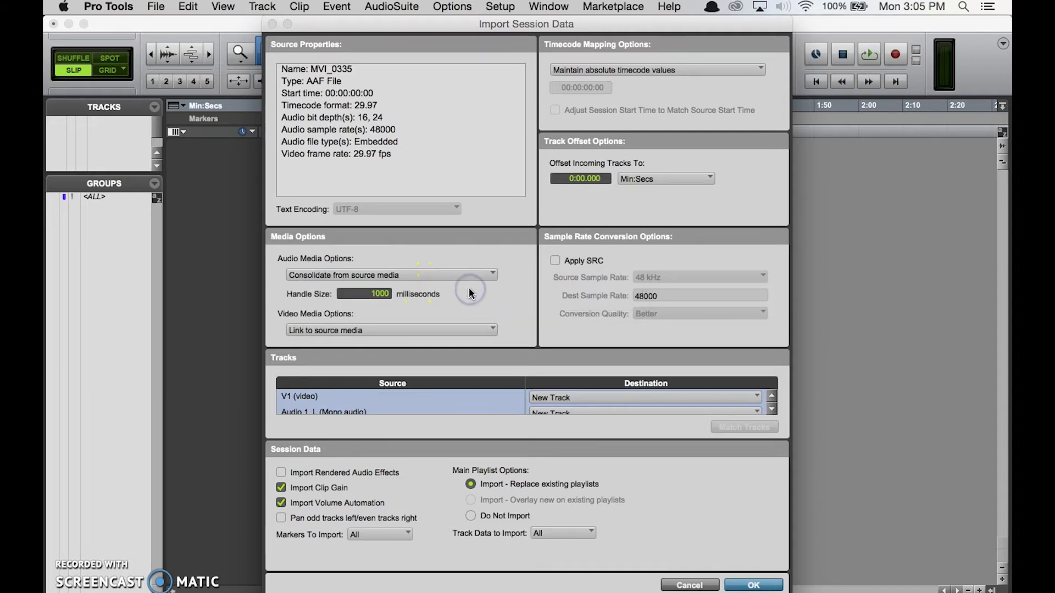
left_click(393, 295)
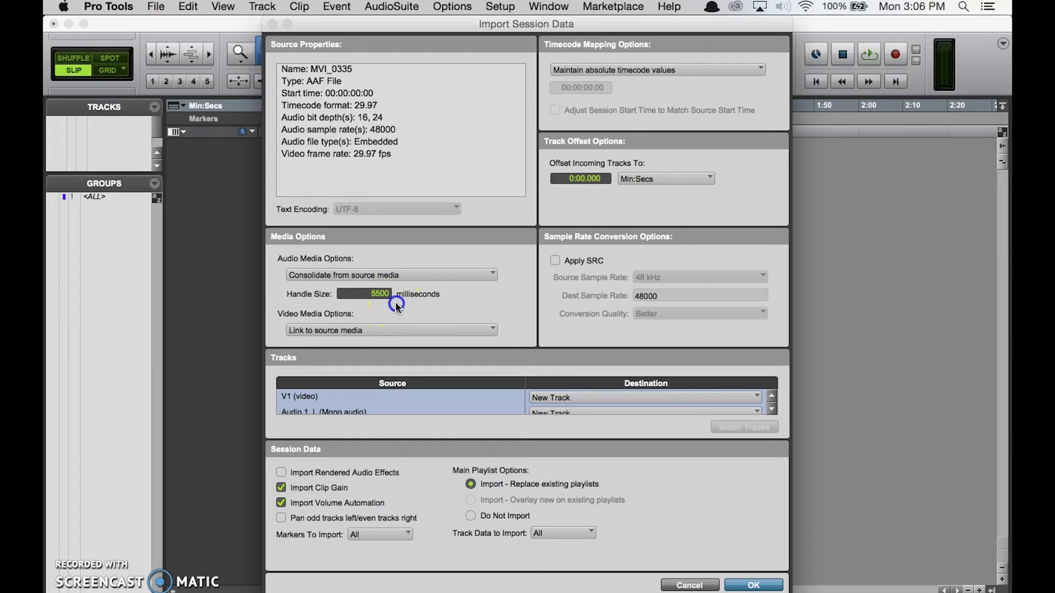
left_click(396, 306)
- Try Force to target format and Link to source media, then settle on Copy from source media
left_click(381, 275)
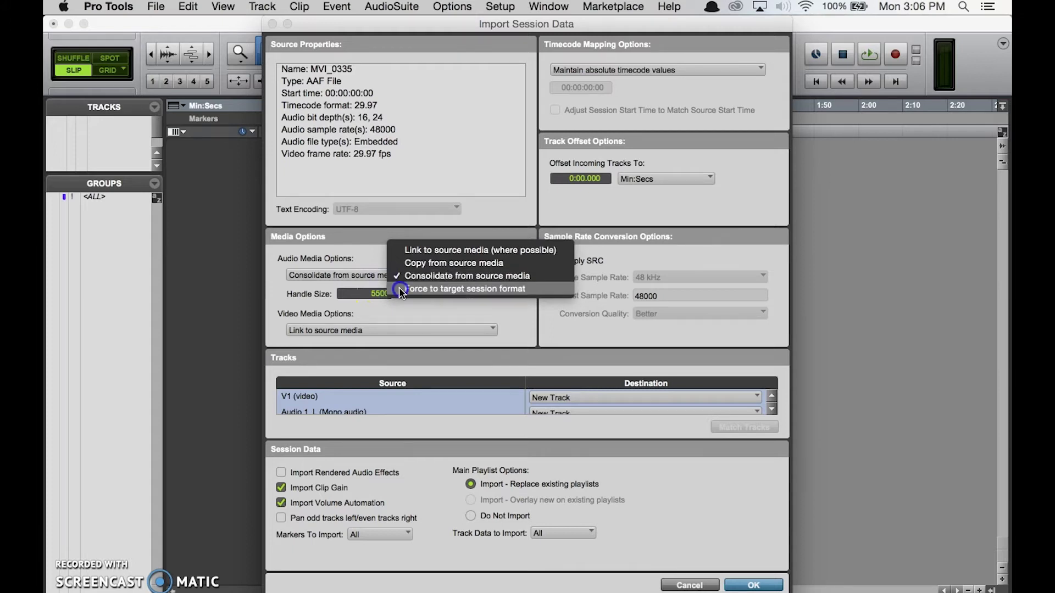
left_click(399, 288)
left_click(398, 279)
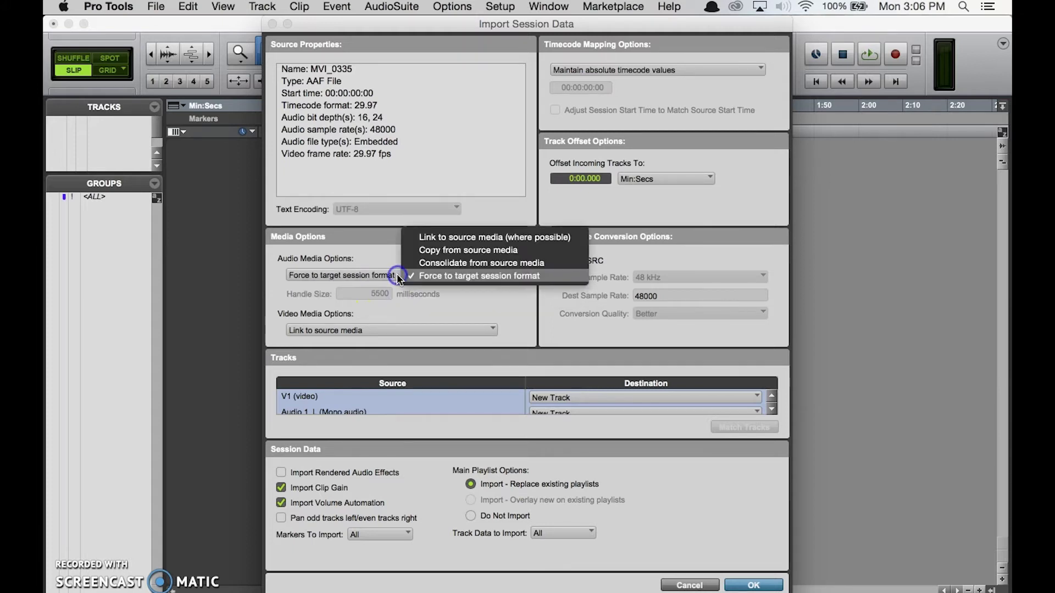
left_click(410, 237)
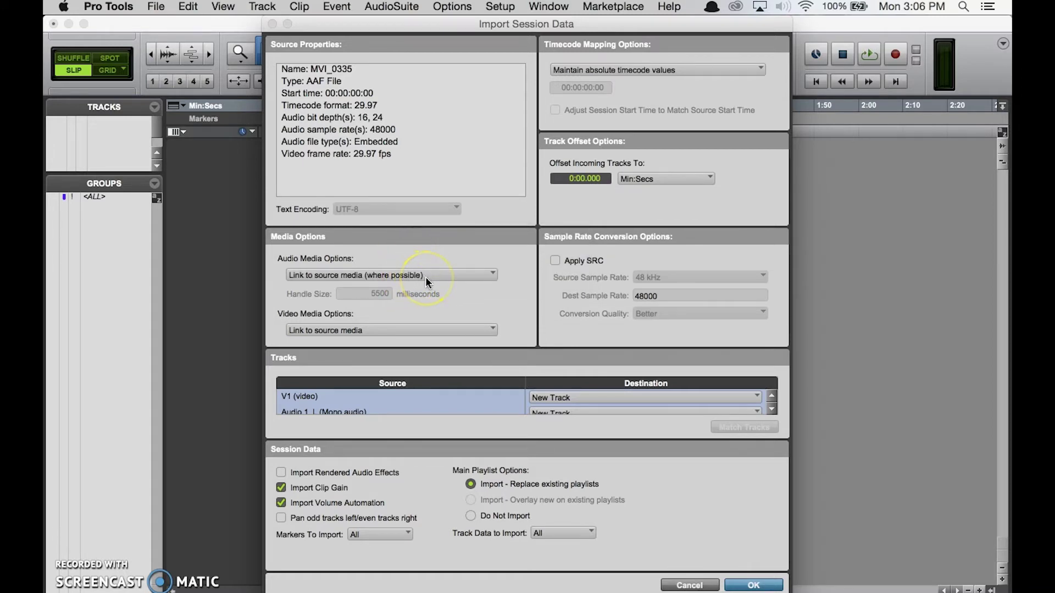
left_click(425, 276)
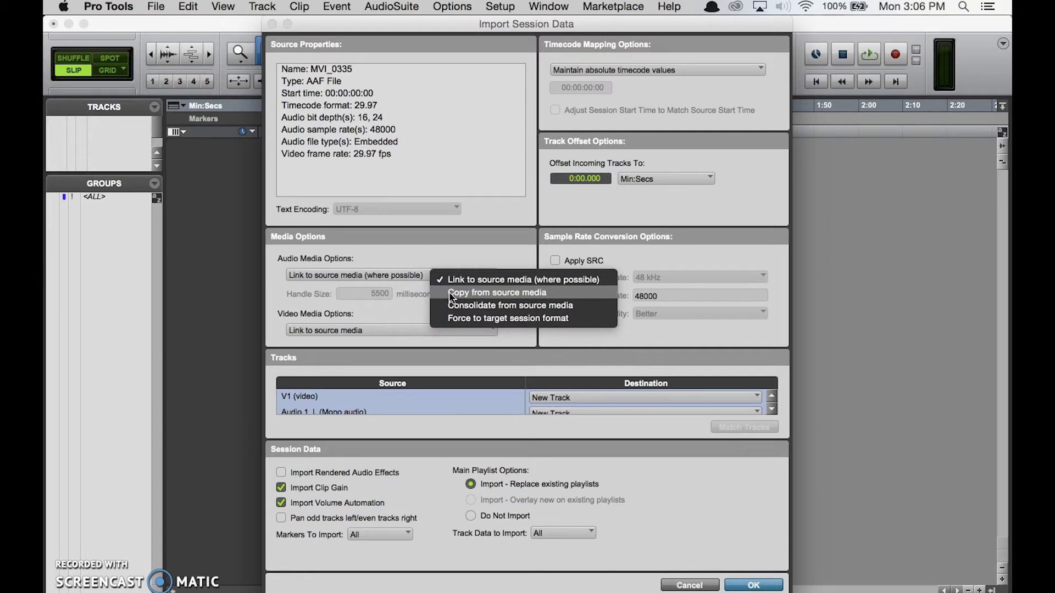
left_click(450, 293)
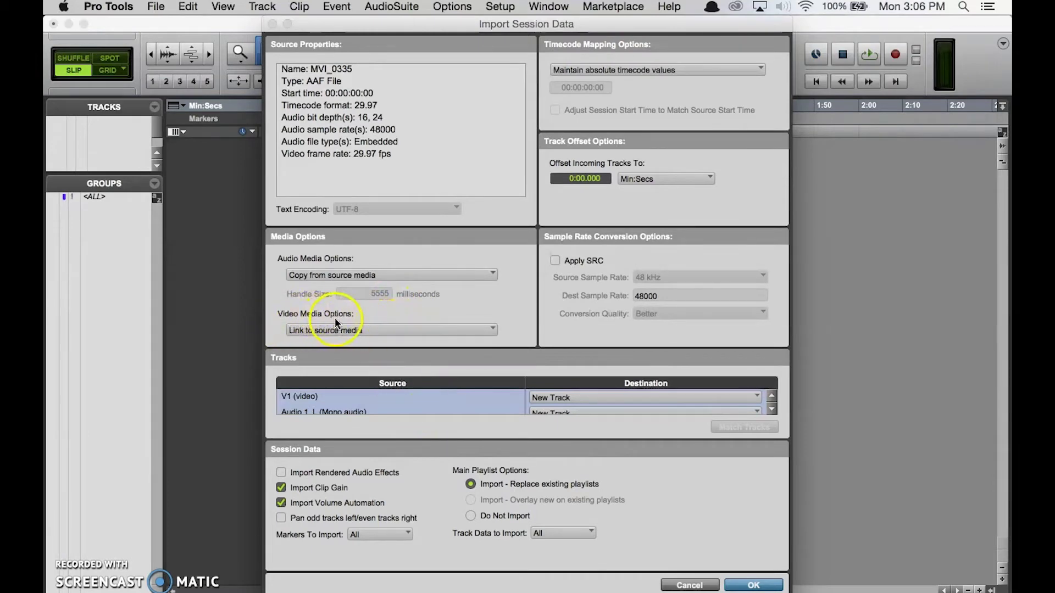
left_click(397, 329)
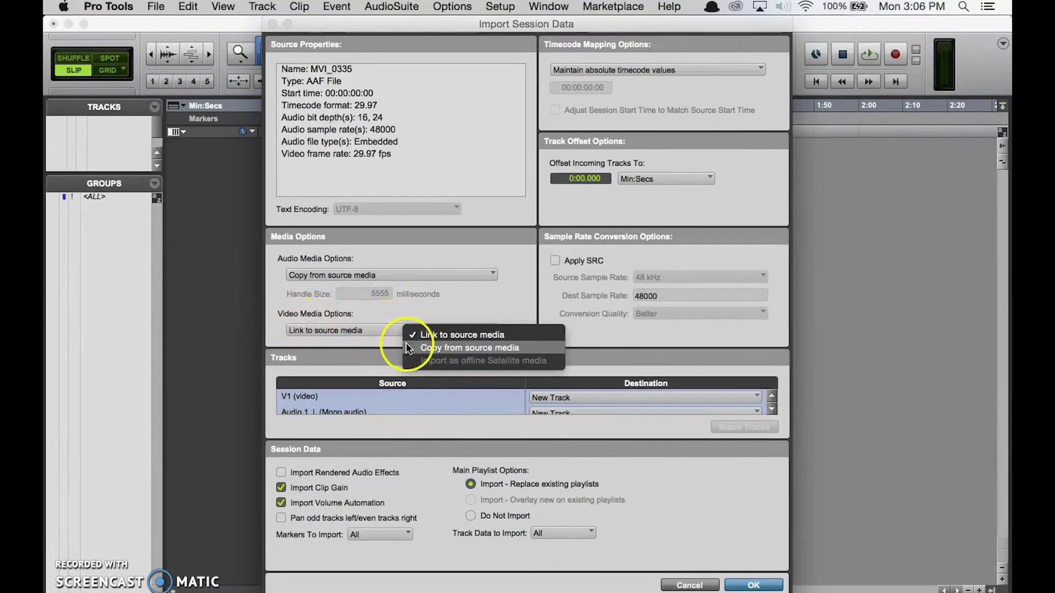
left_click(395, 315)
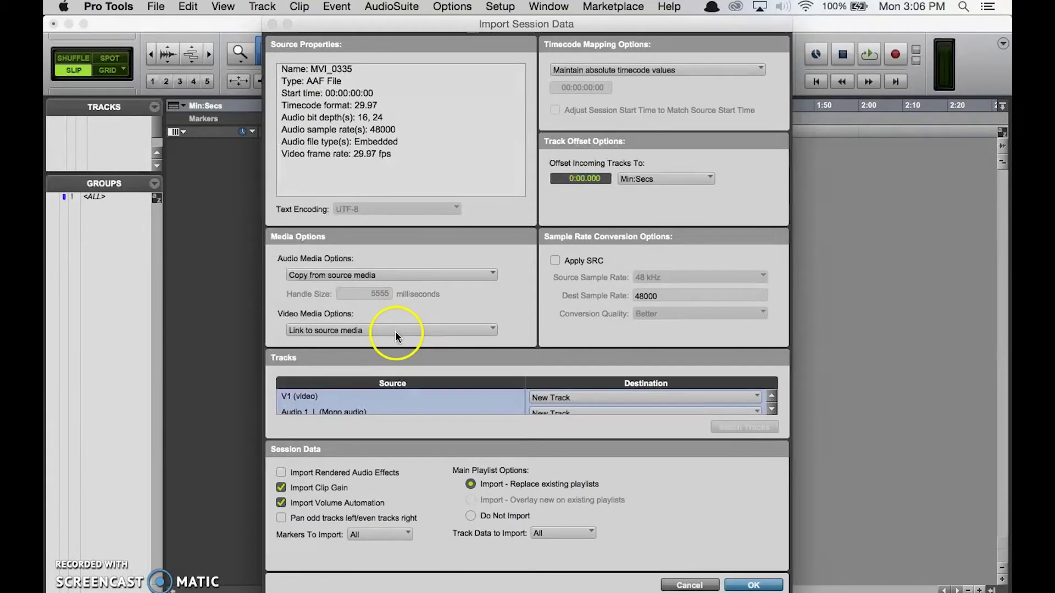
left_click(394, 329)
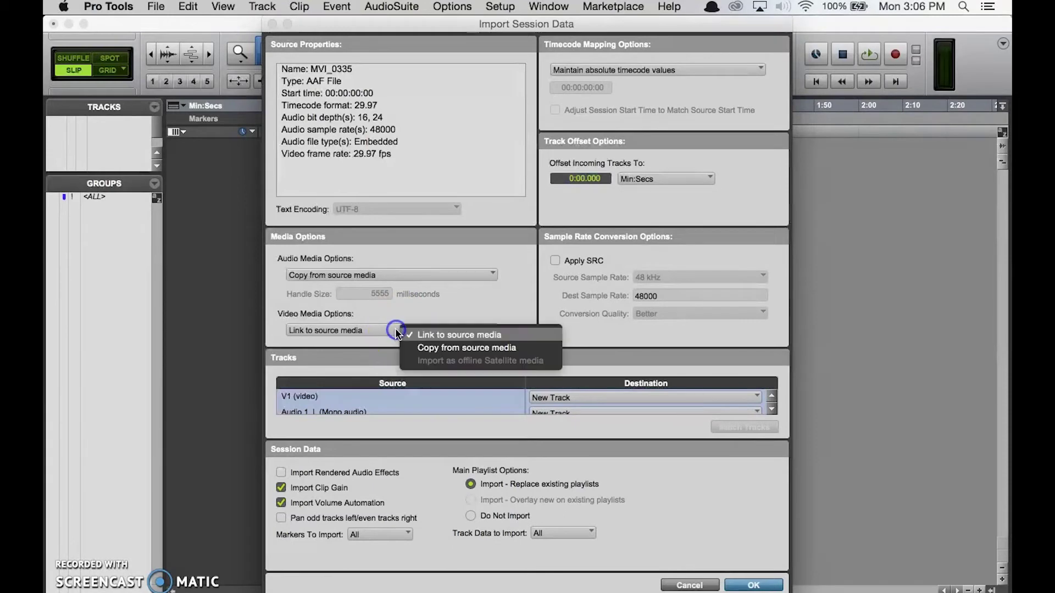
left_click(438, 303)
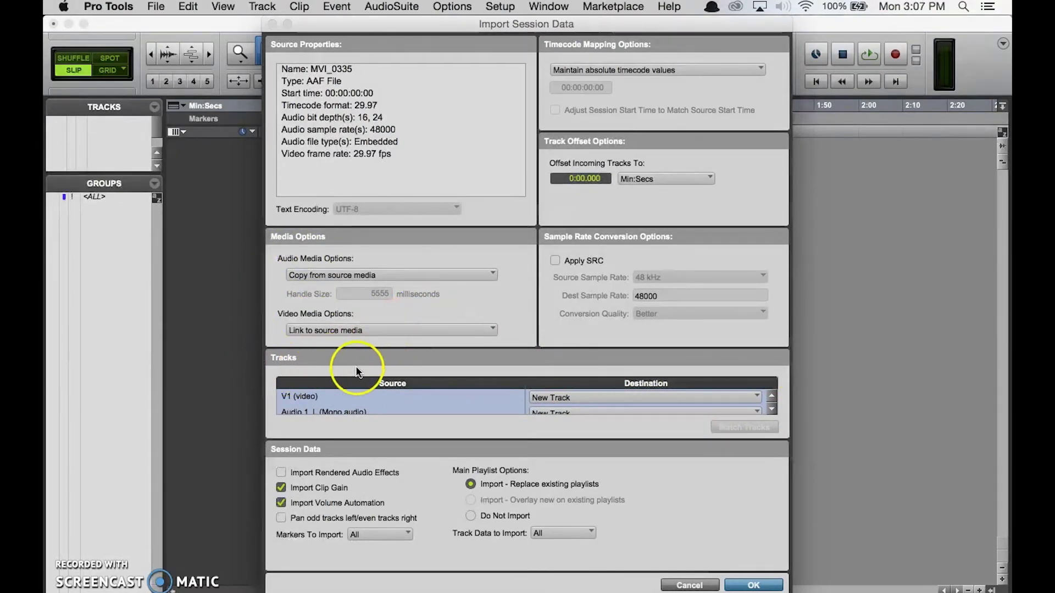
left_click(771, 410)
left_click(771, 410)
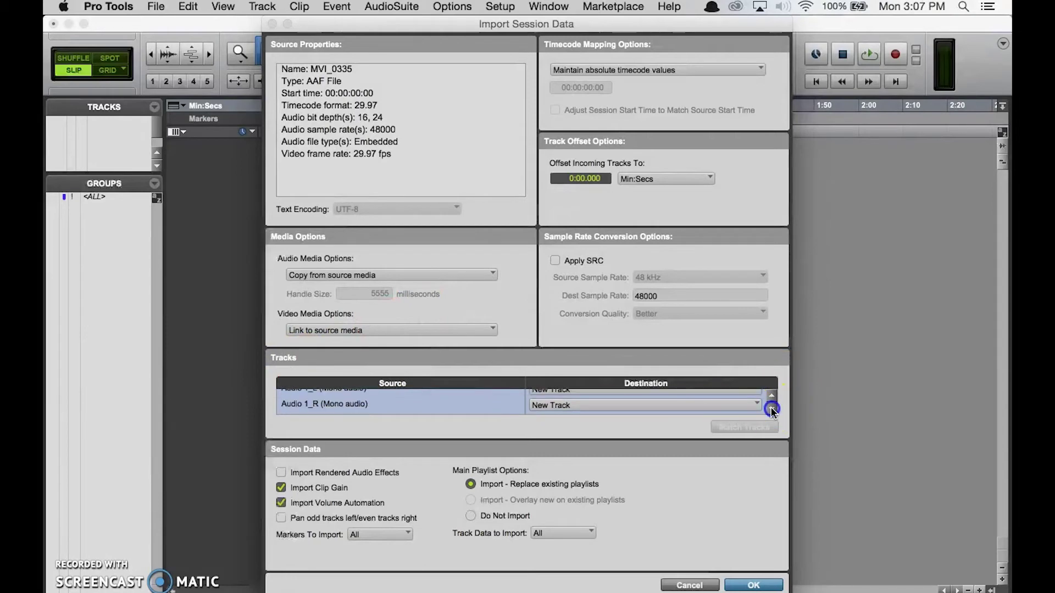
left_click(771, 409)
left_click(771, 410)
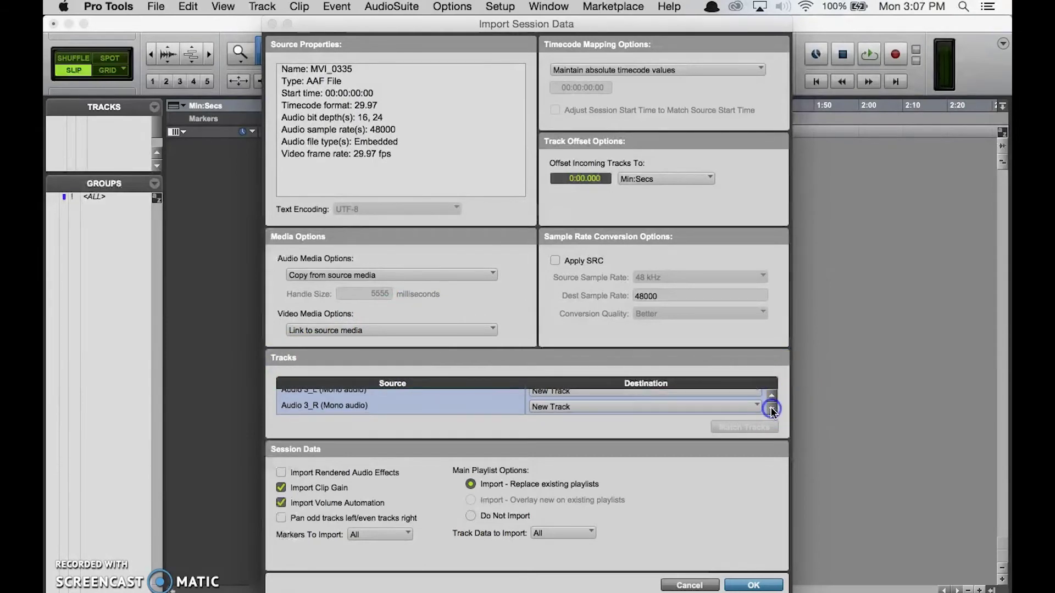
left_click(772, 396)
left_click(771, 395)
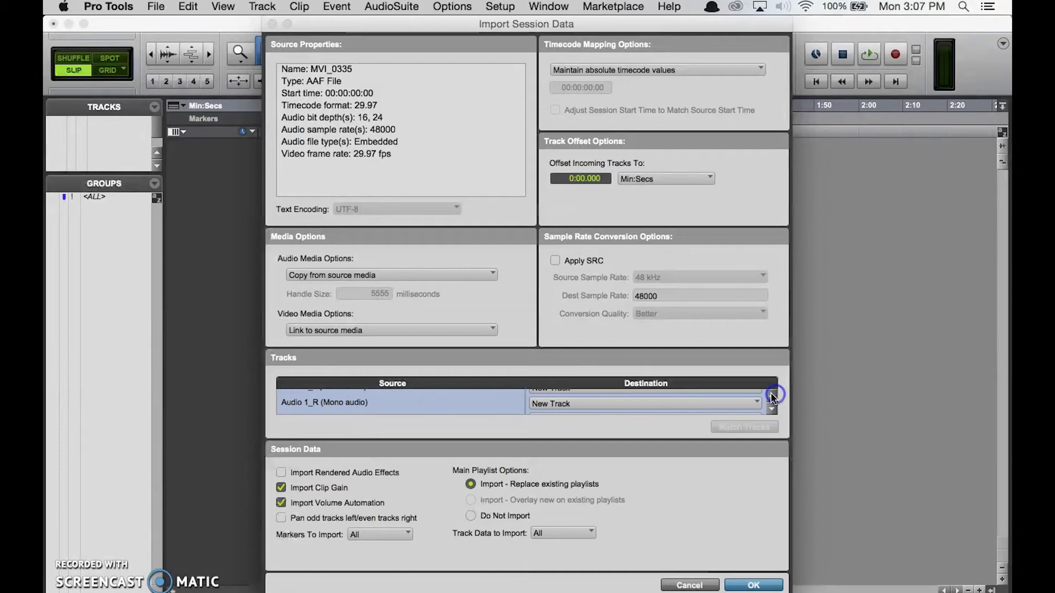
left_click(424, 407)
left_click(425, 403)
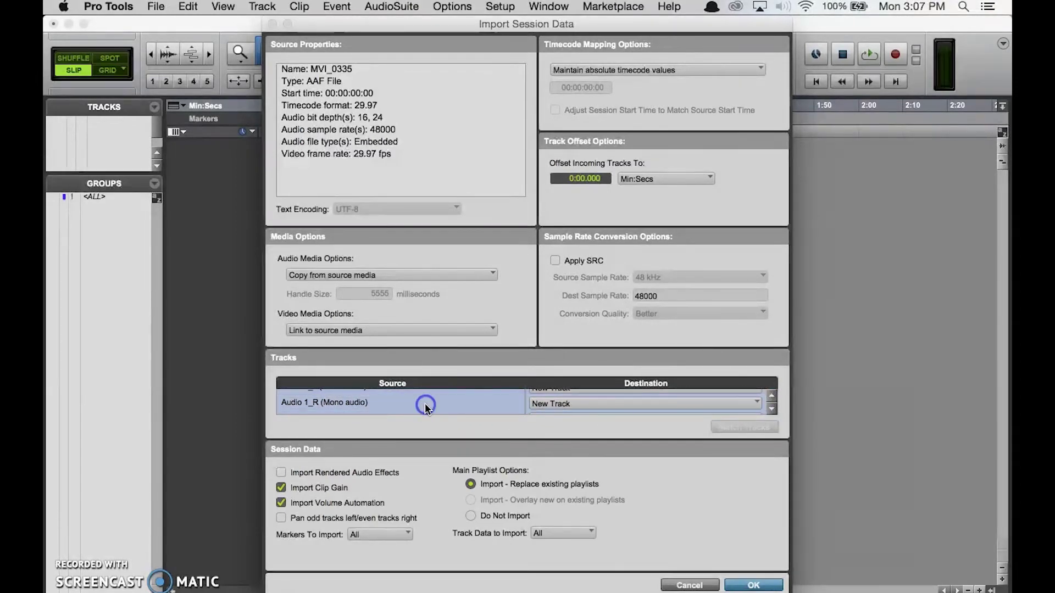
left_click(424, 403)
left_click(424, 403)
left_click(557, 404)
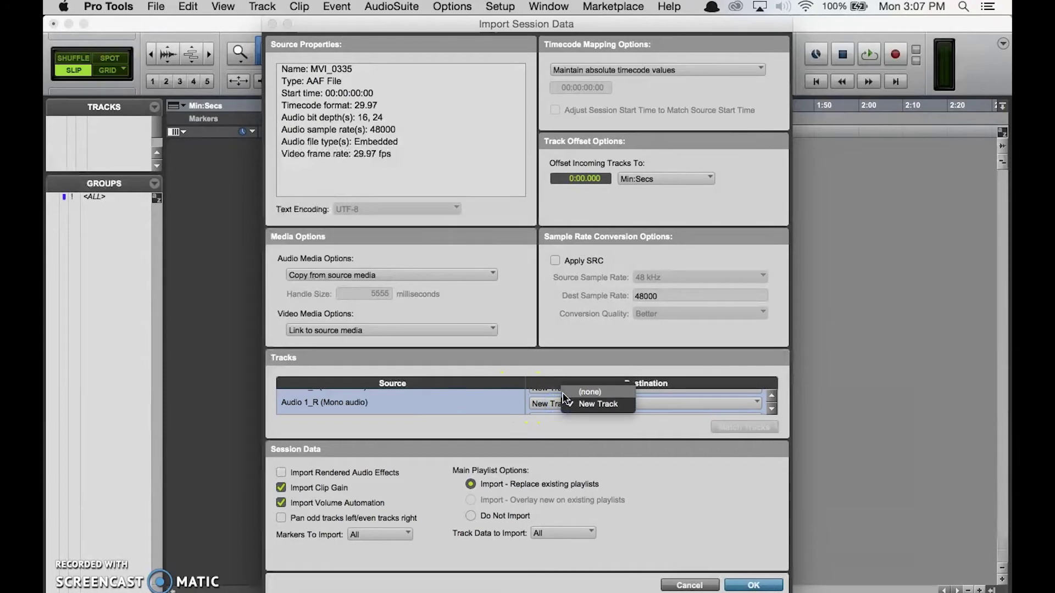
left_click(479, 400)
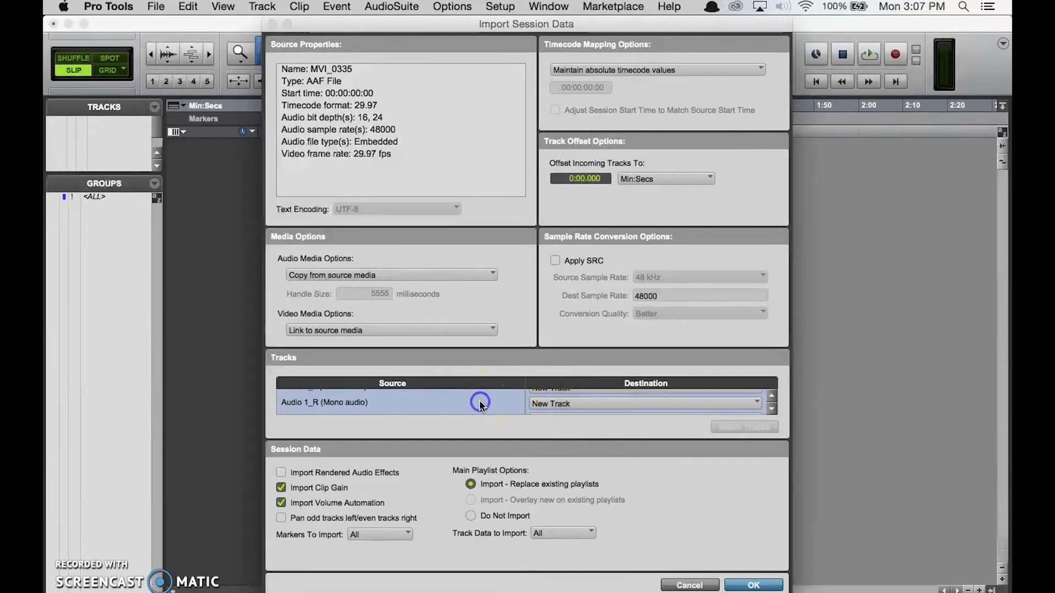
left_click(547, 399)
left_click(563, 392)
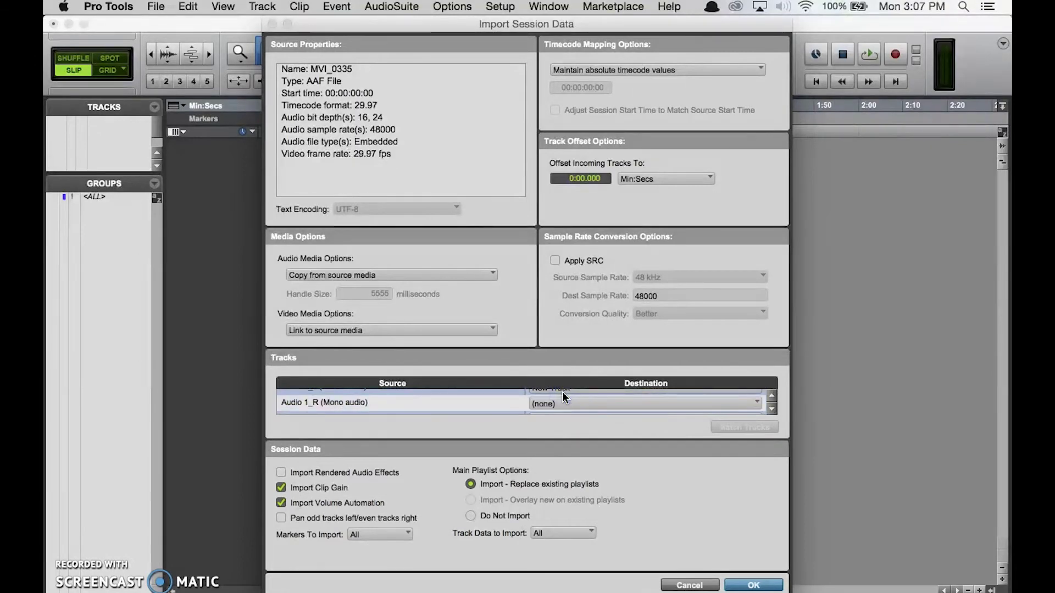
left_click(539, 404)
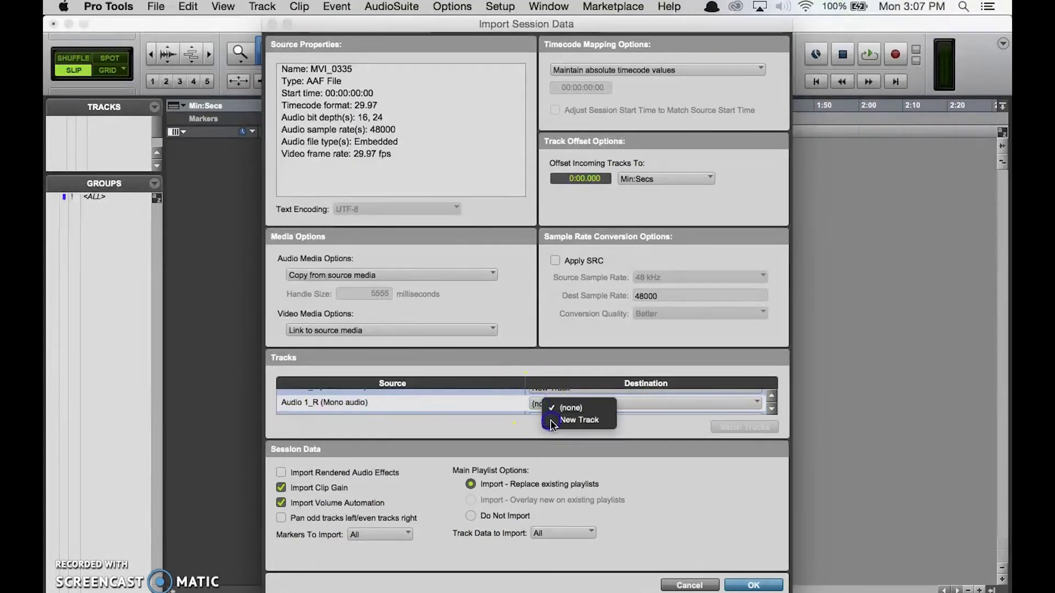
left_click(551, 424)
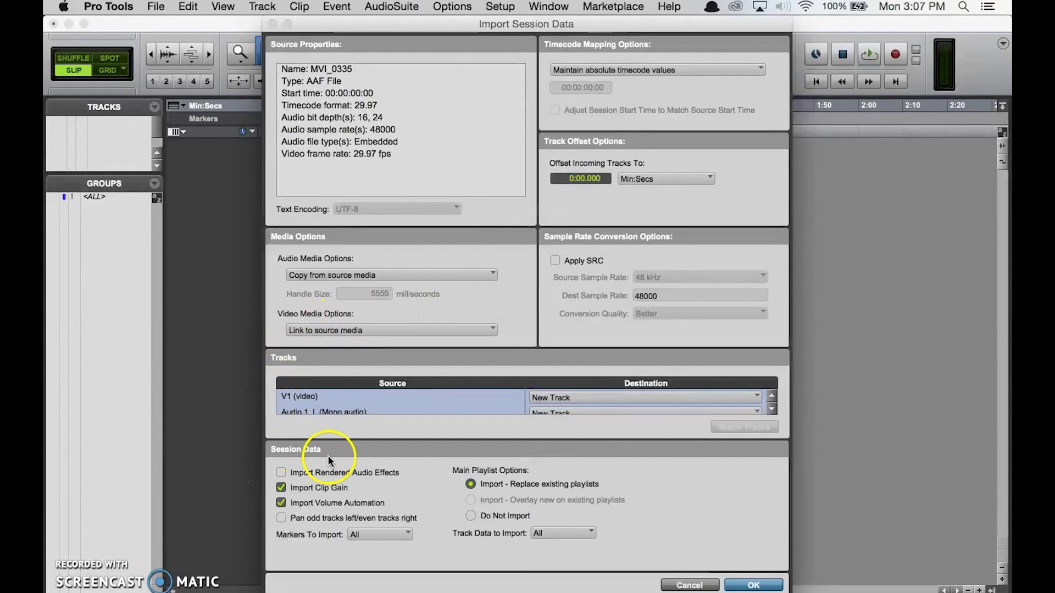
- Check Import Rendered Audio Effects and confirm, bringing in the six Audio 1–3 tracks
left_click(280, 474)
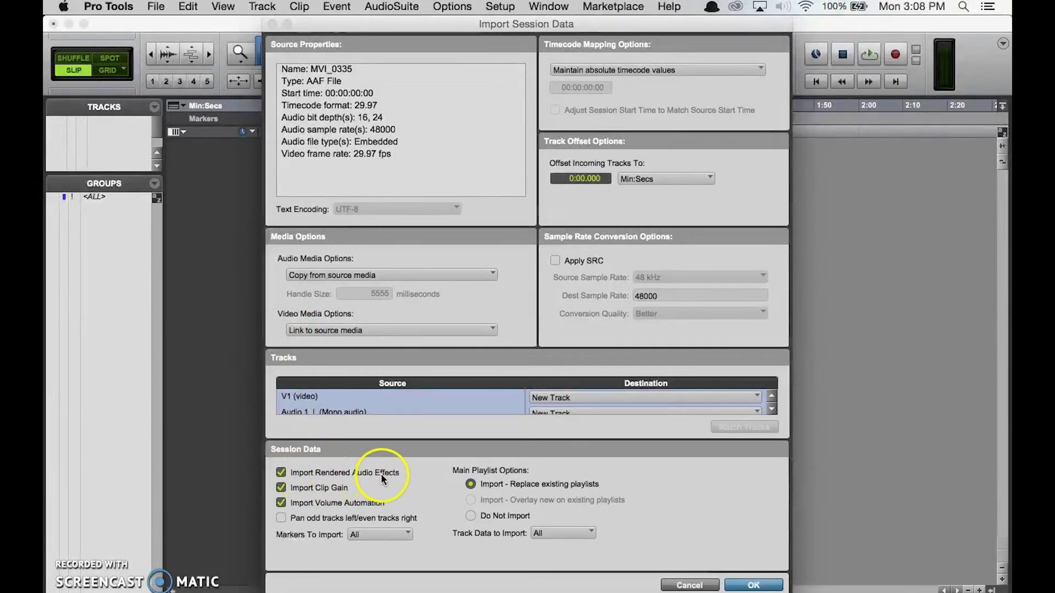
left_click(280, 474)
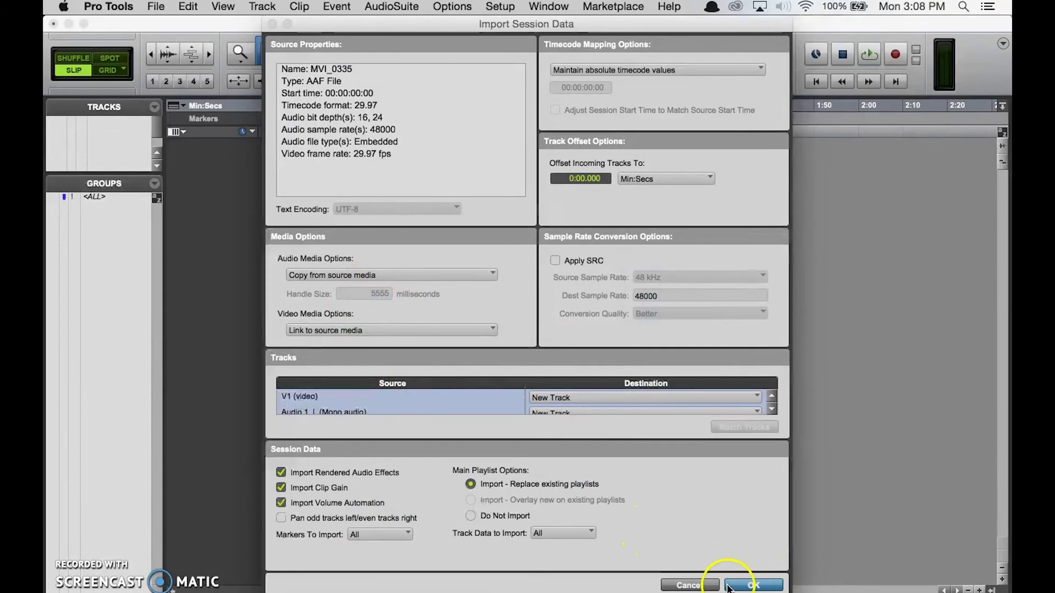
left_click(747, 585)
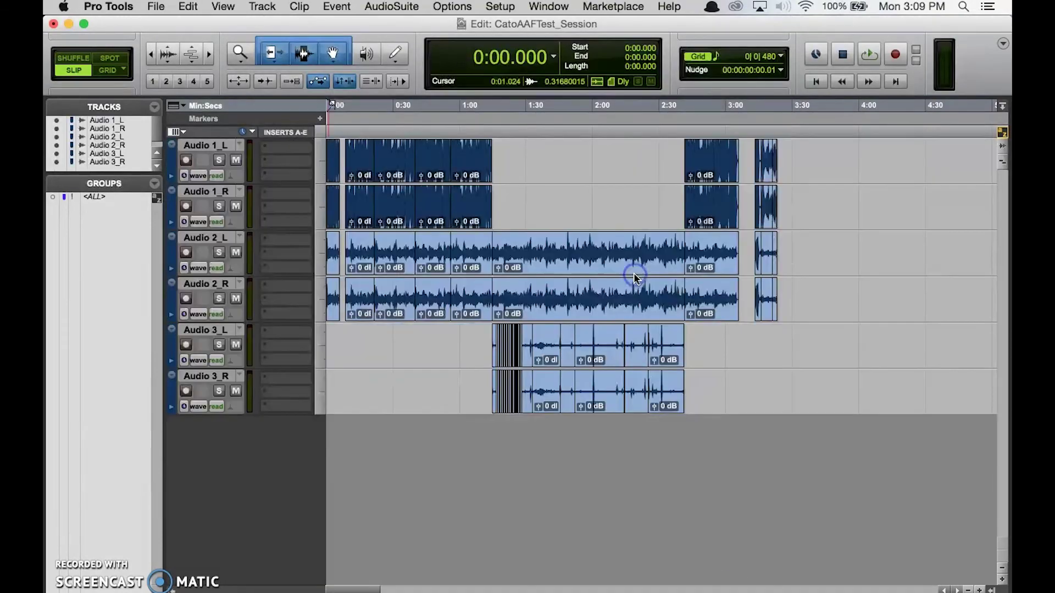